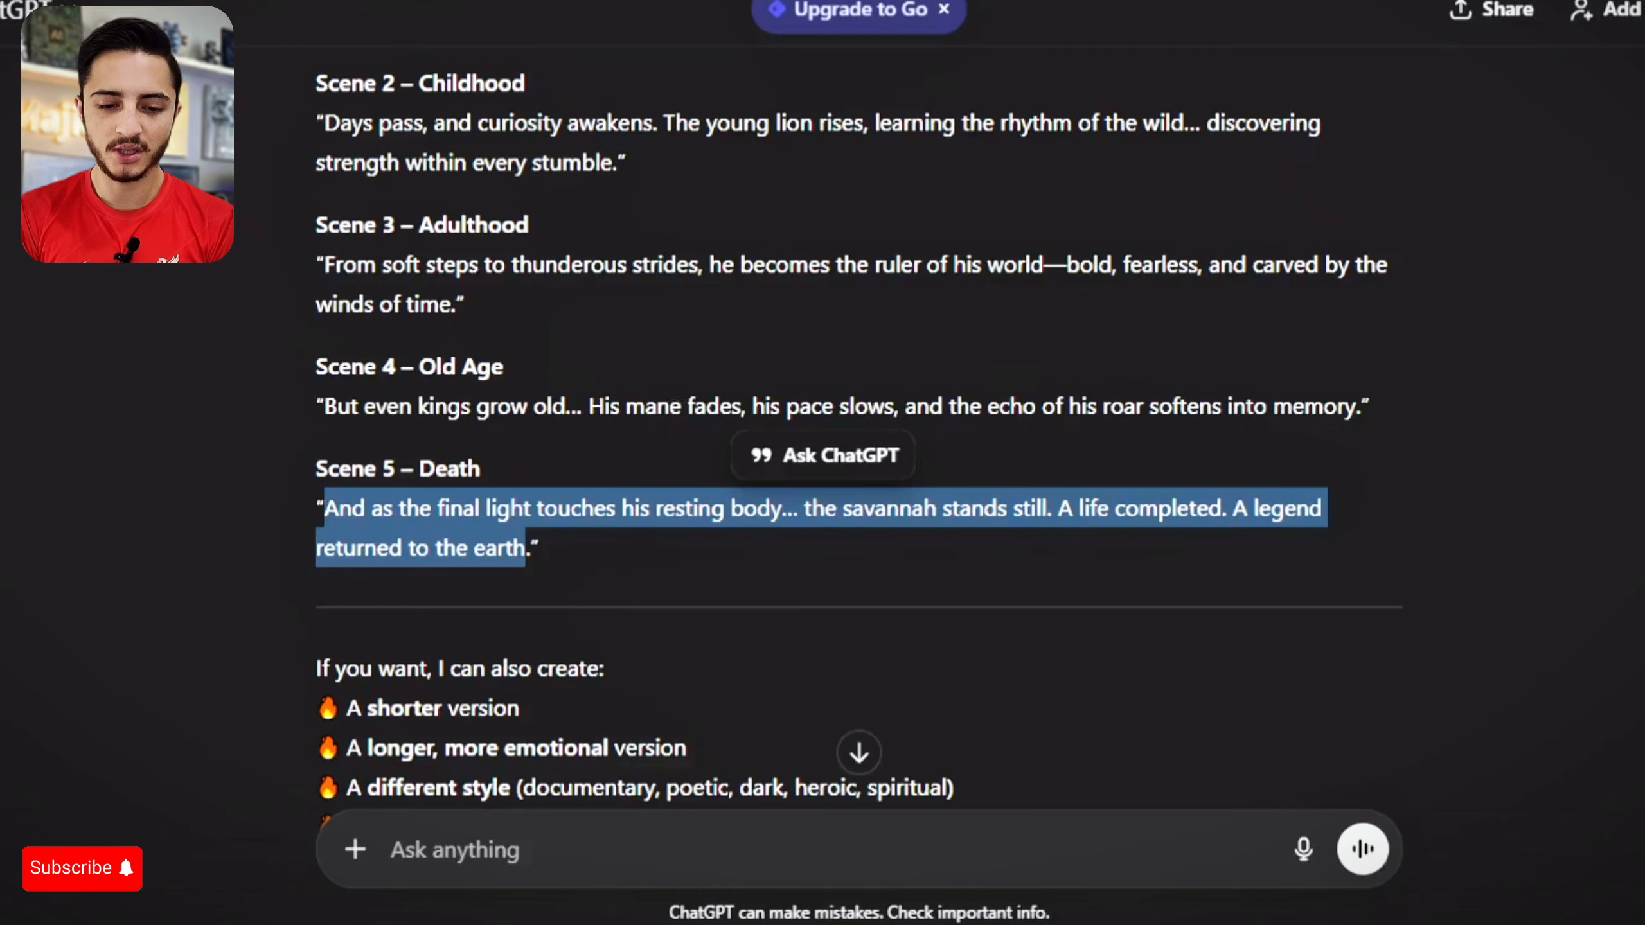
- Copy the text of the "Frame 1 – Birth / Newborn Cub" prompt
scroll(855, 421, up, 15)
scroll(855, 420, up, 3)
drag(324, 212, 629, 291)
key(ctrl+c)
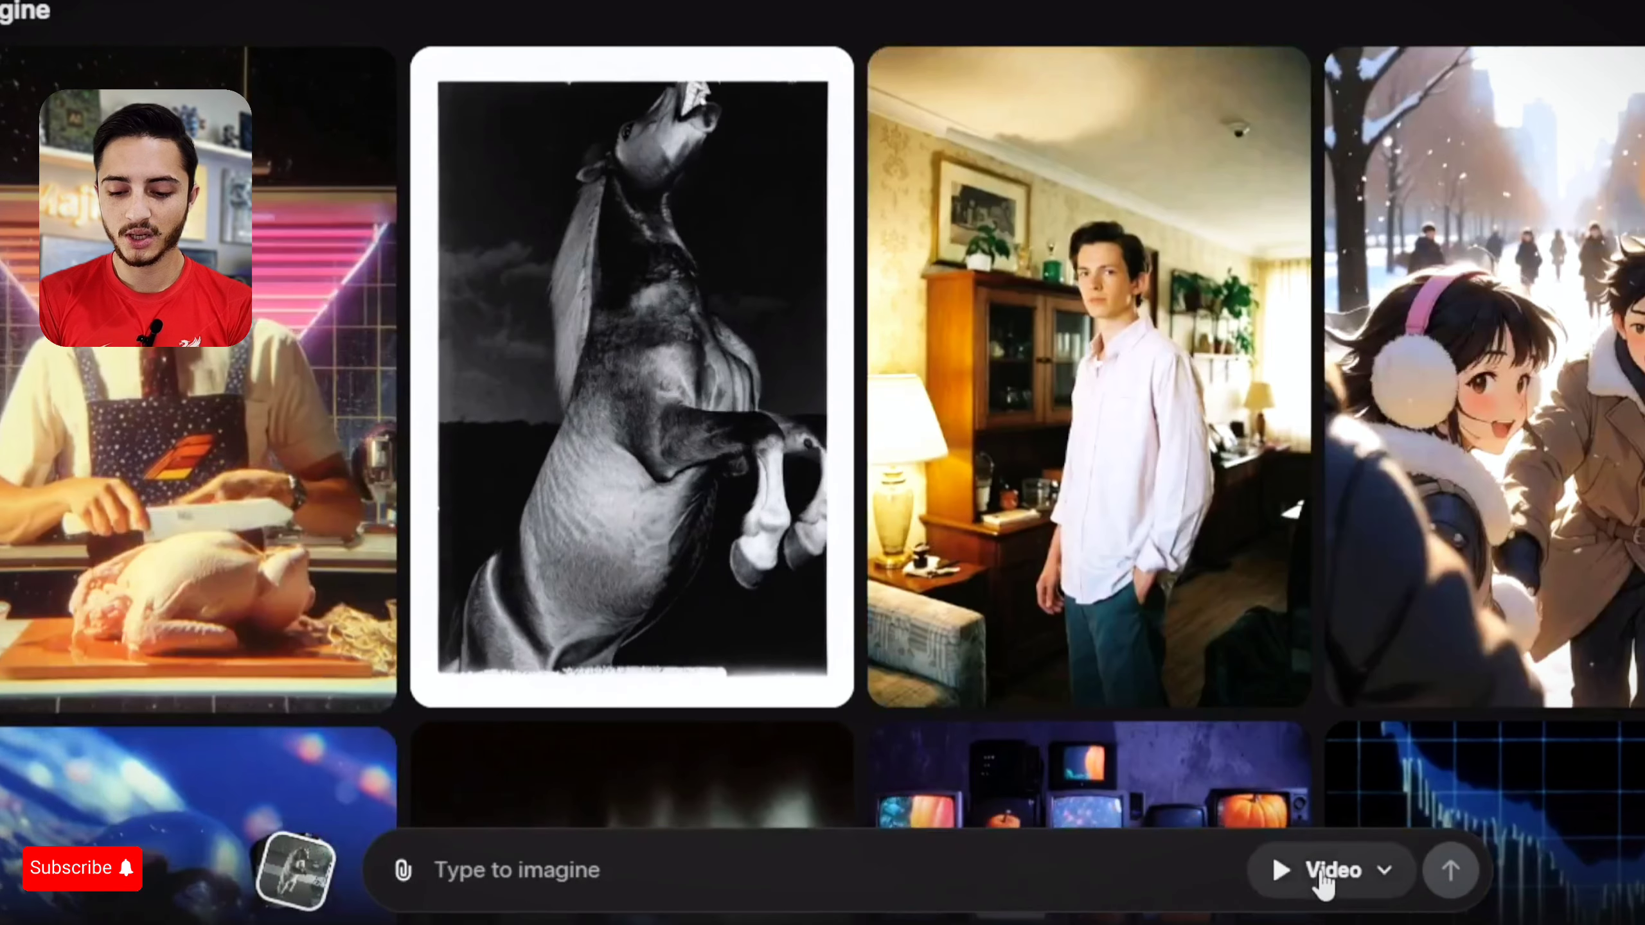
- Switch to Grok Imagine and generate a video from the copied Frame 1 newborn cub prompt
click(1324, 874)
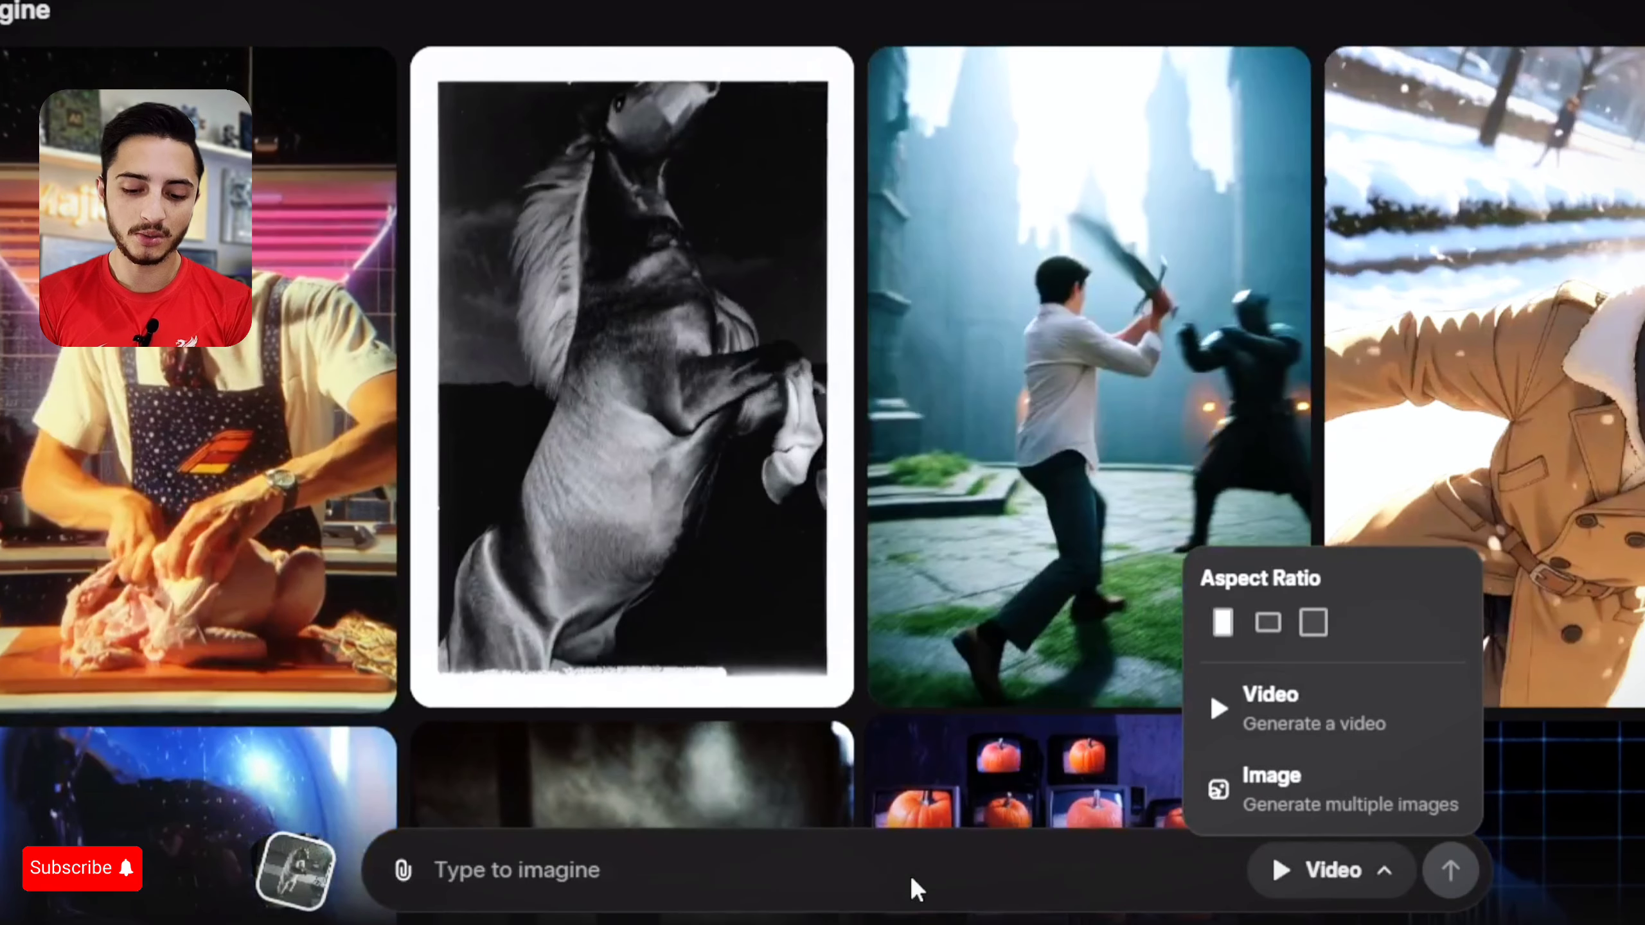
click(878, 874)
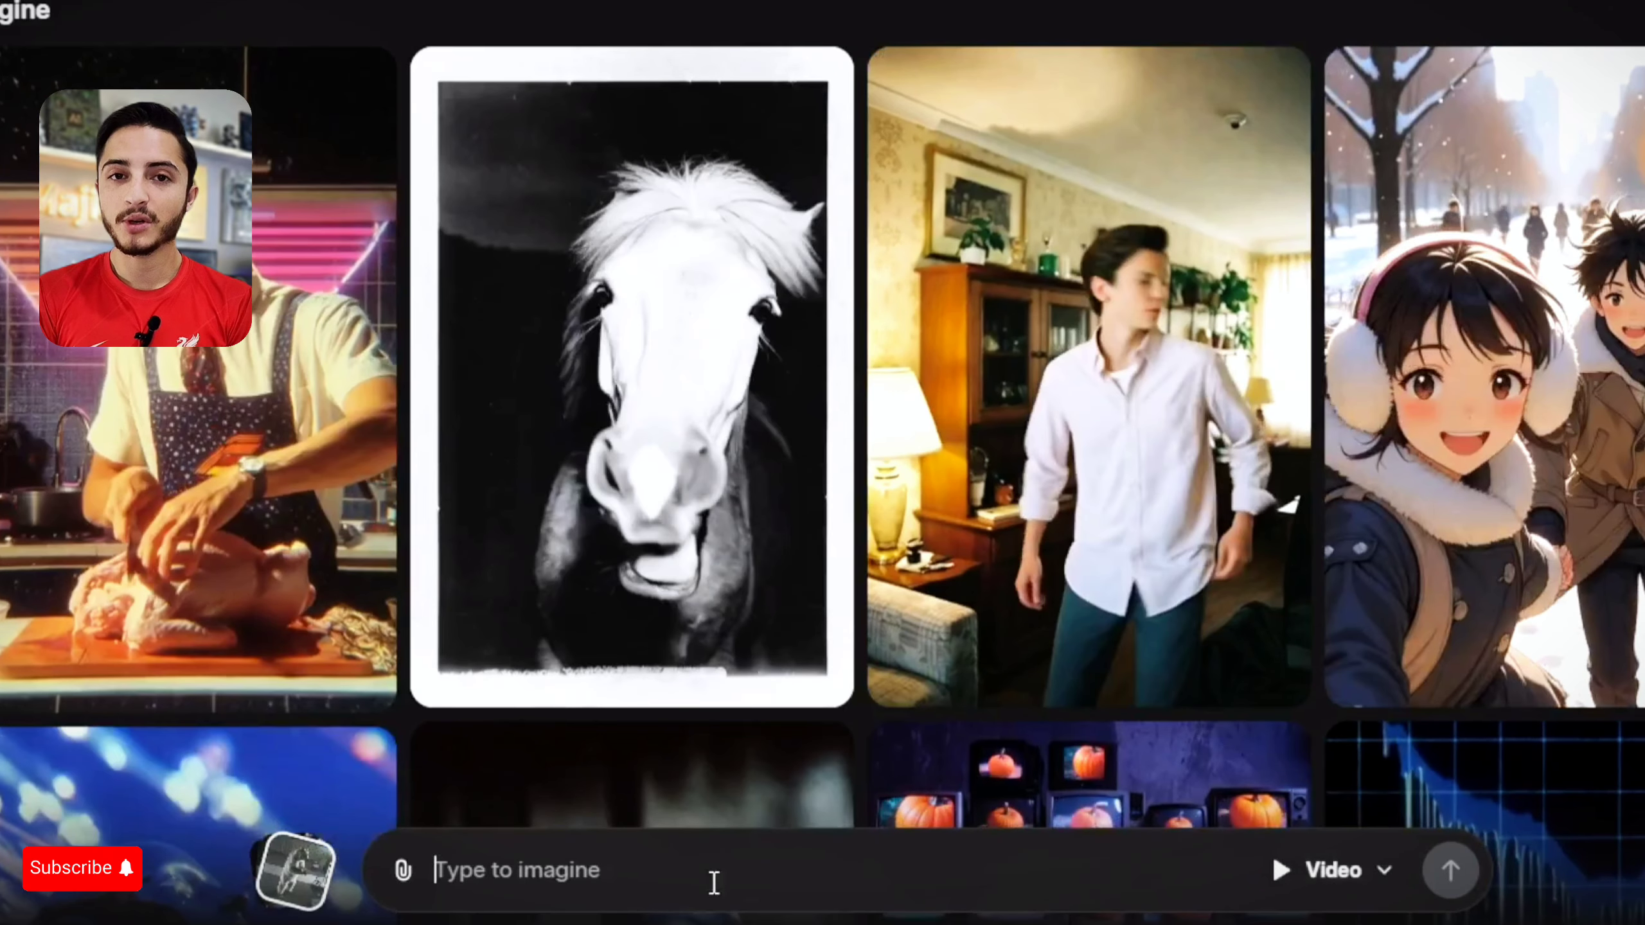
key(ctrl+v)
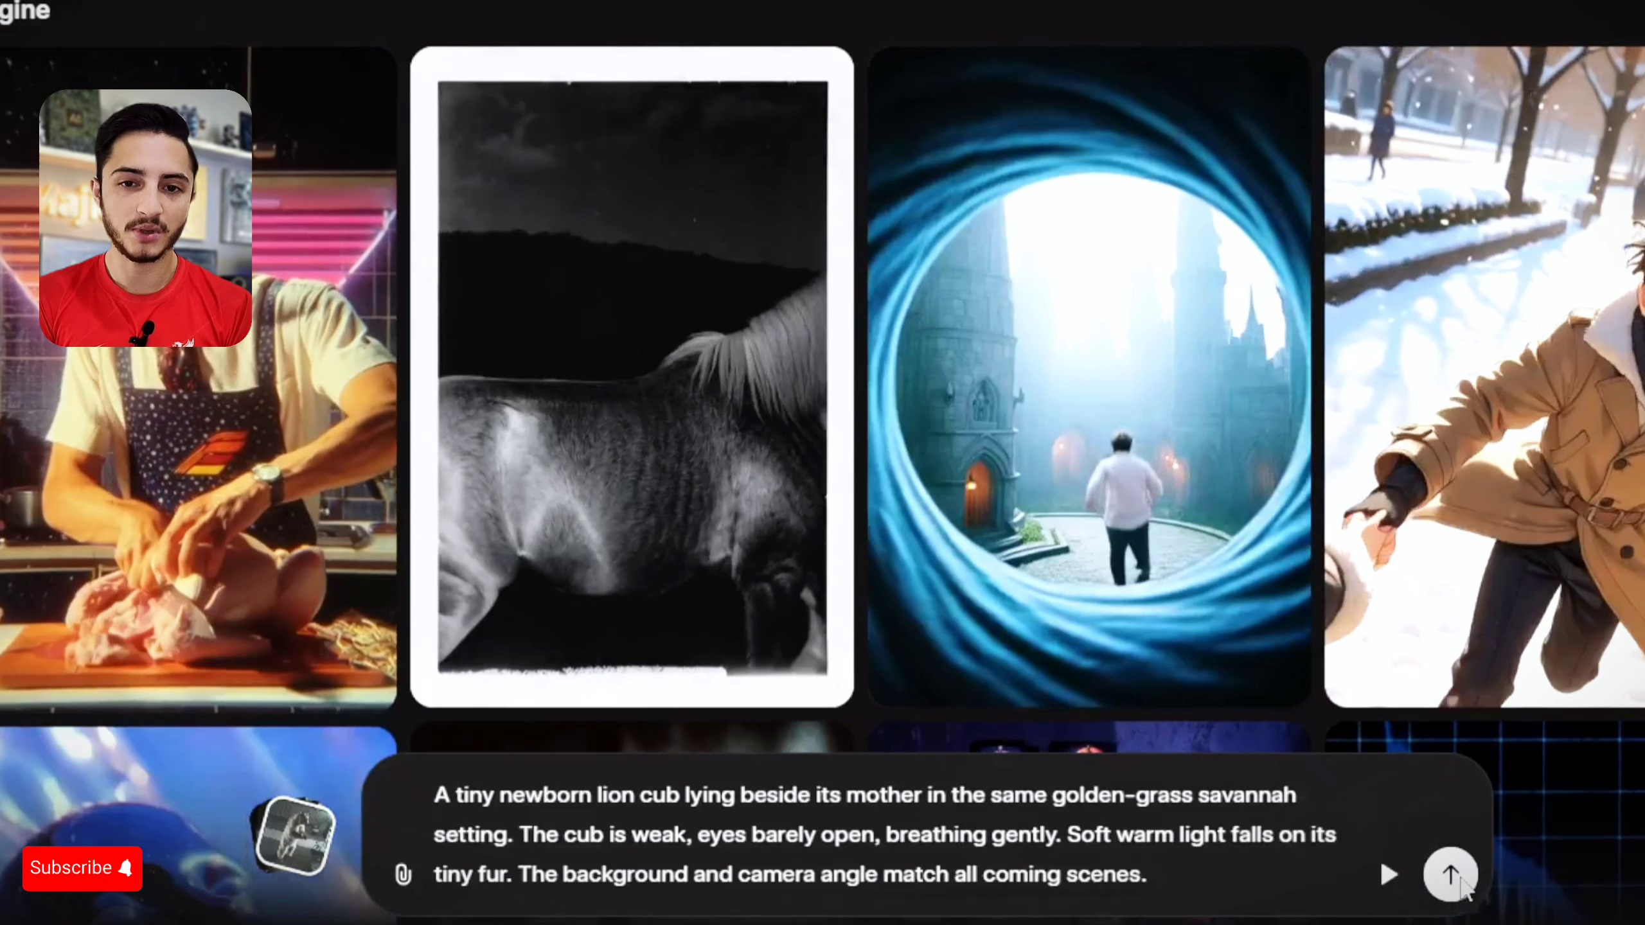
click(1457, 876)
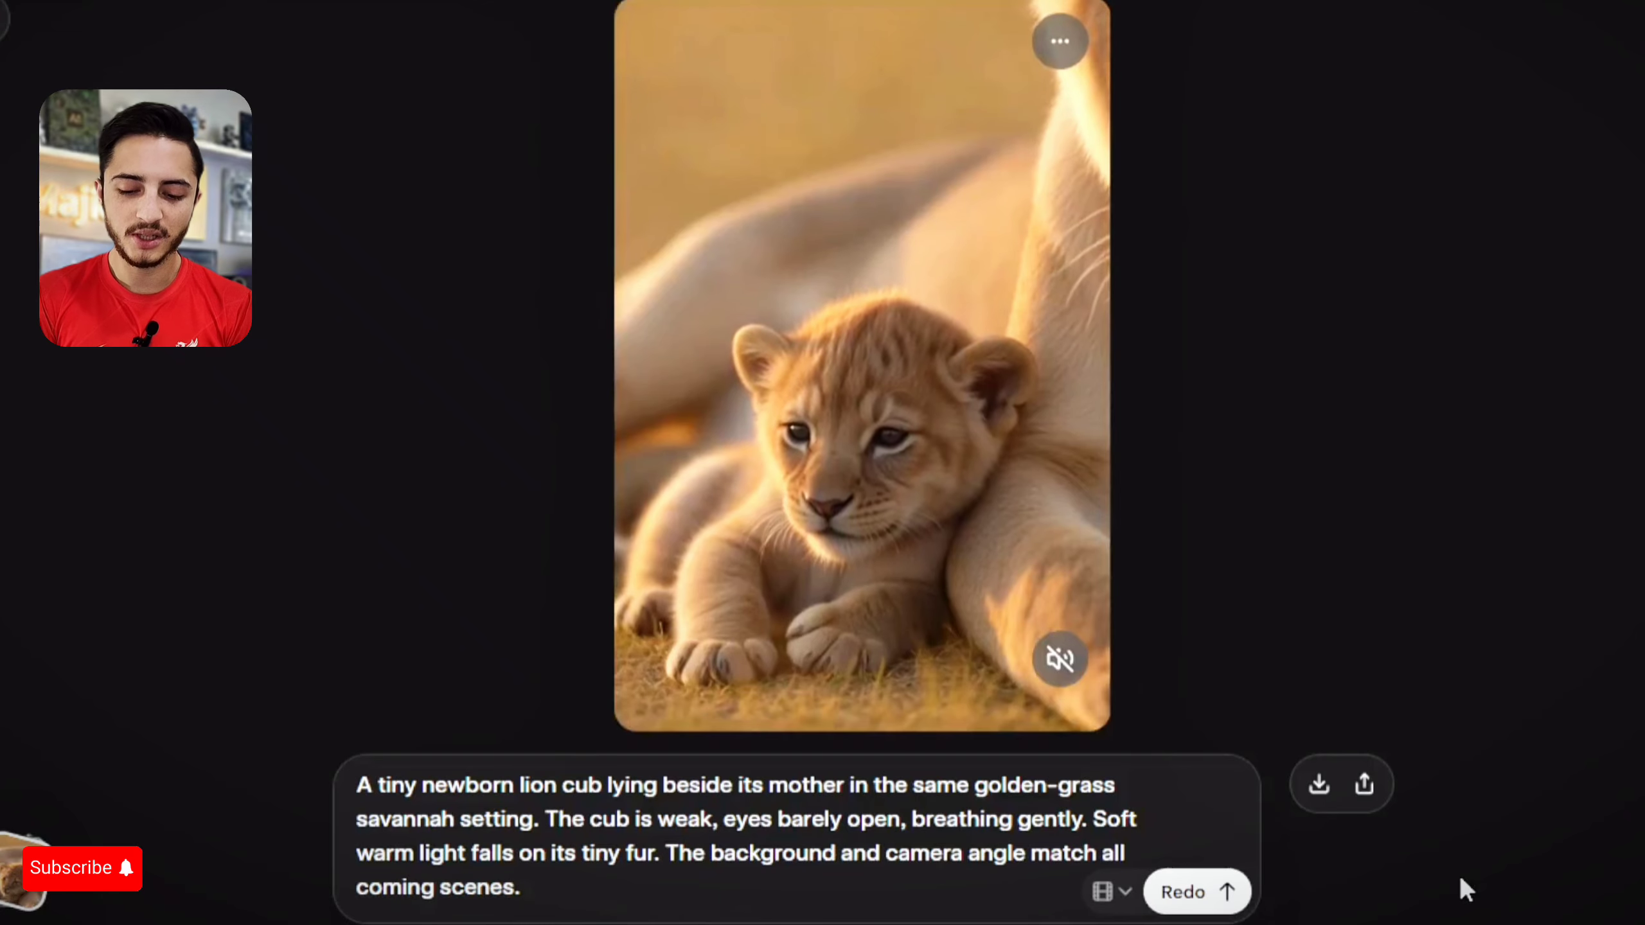
- Review the newborn cub video with its sound on and look through the alternative lion images generated for the same prompt
click(1049, 657)
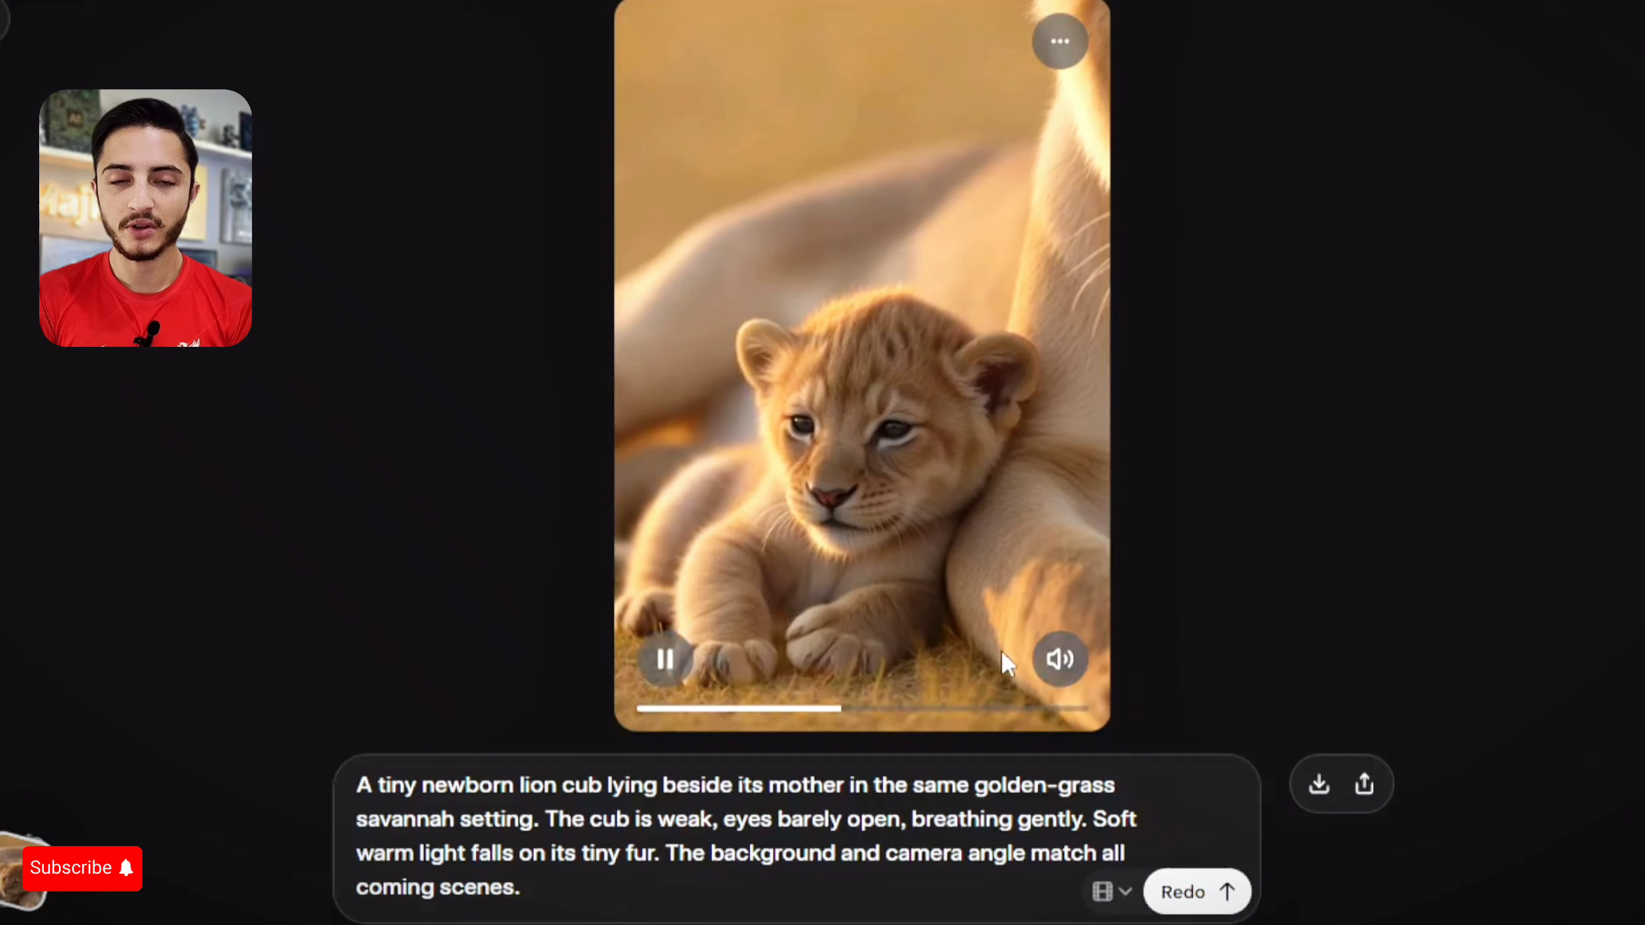
click(1052, 668)
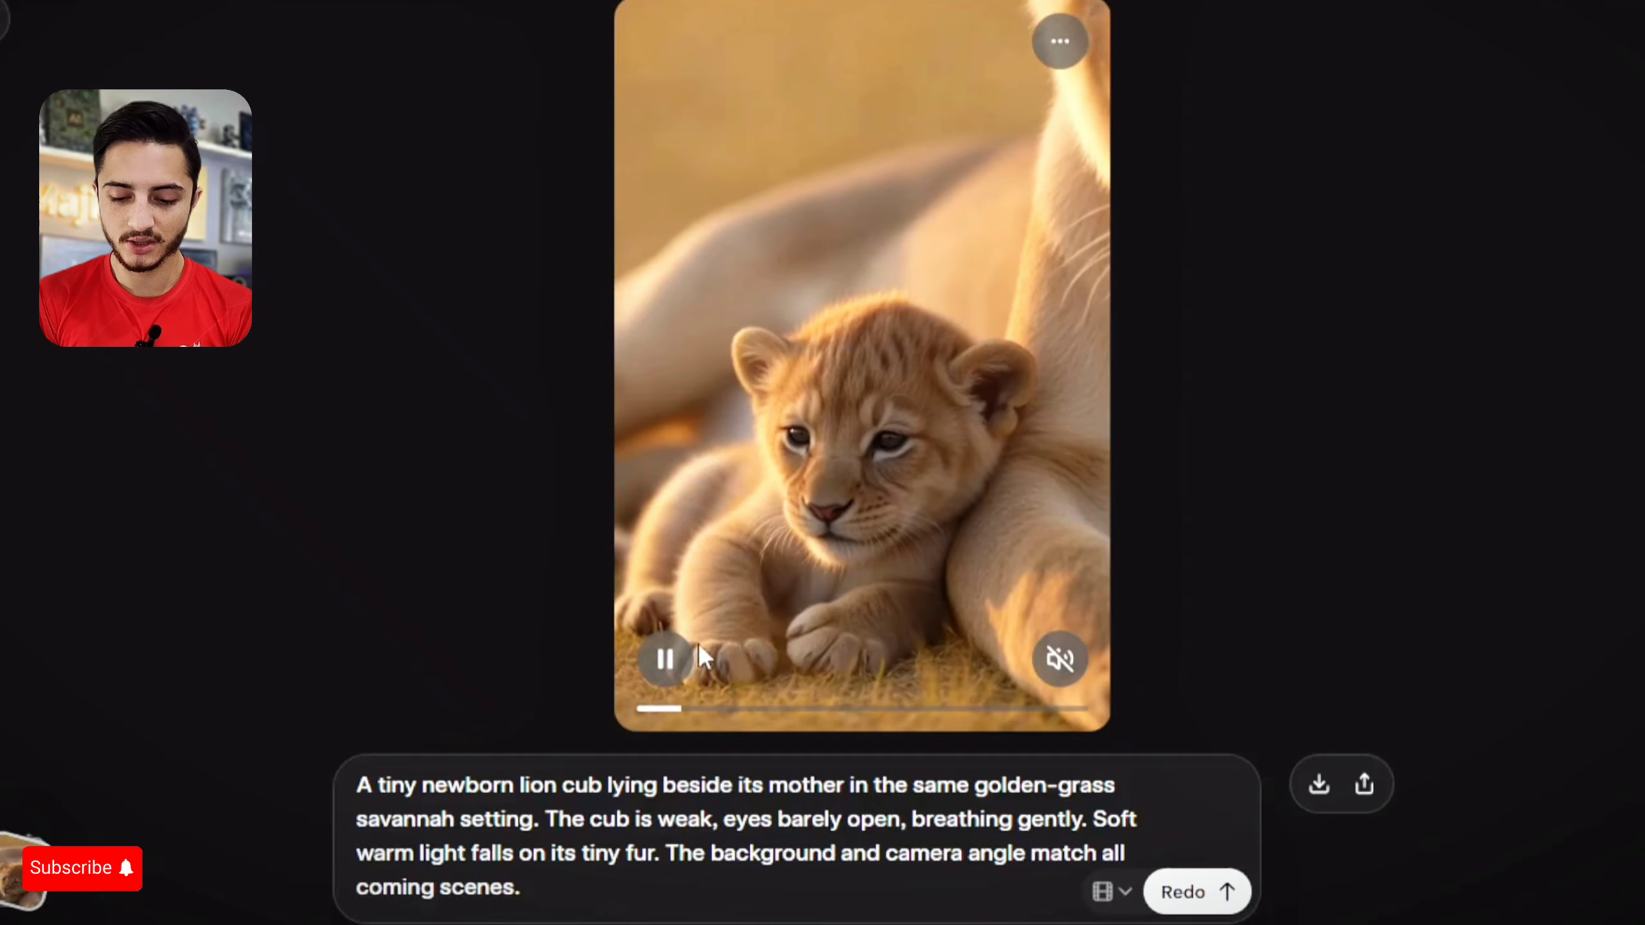
click(664, 660)
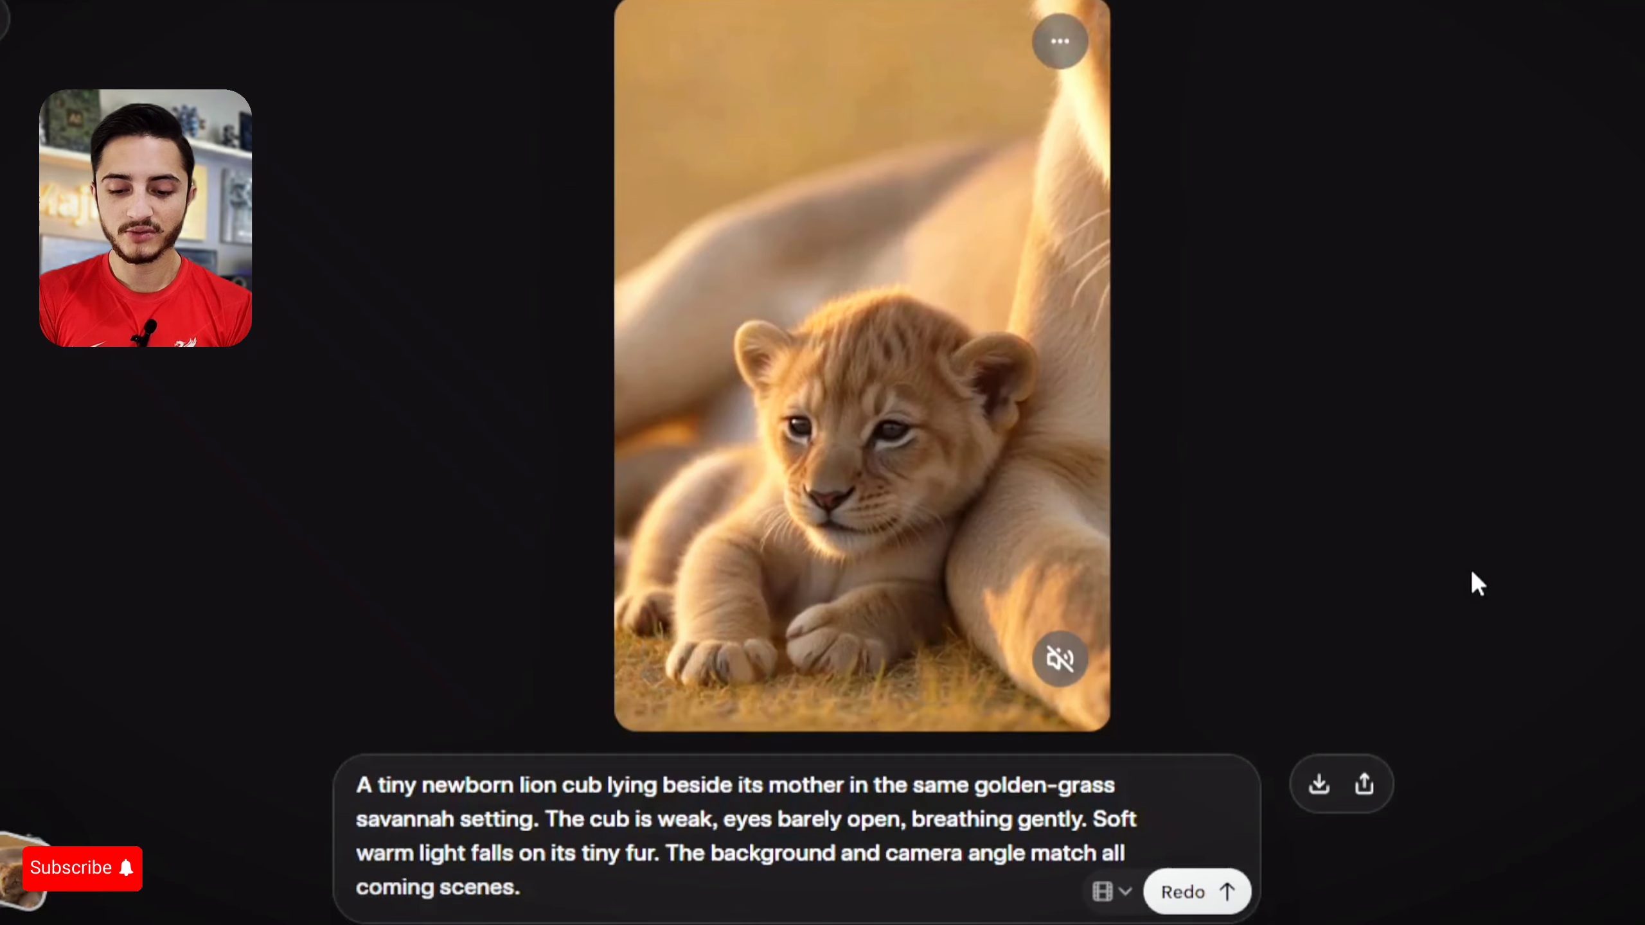
scroll(1470, 568, down, 10)
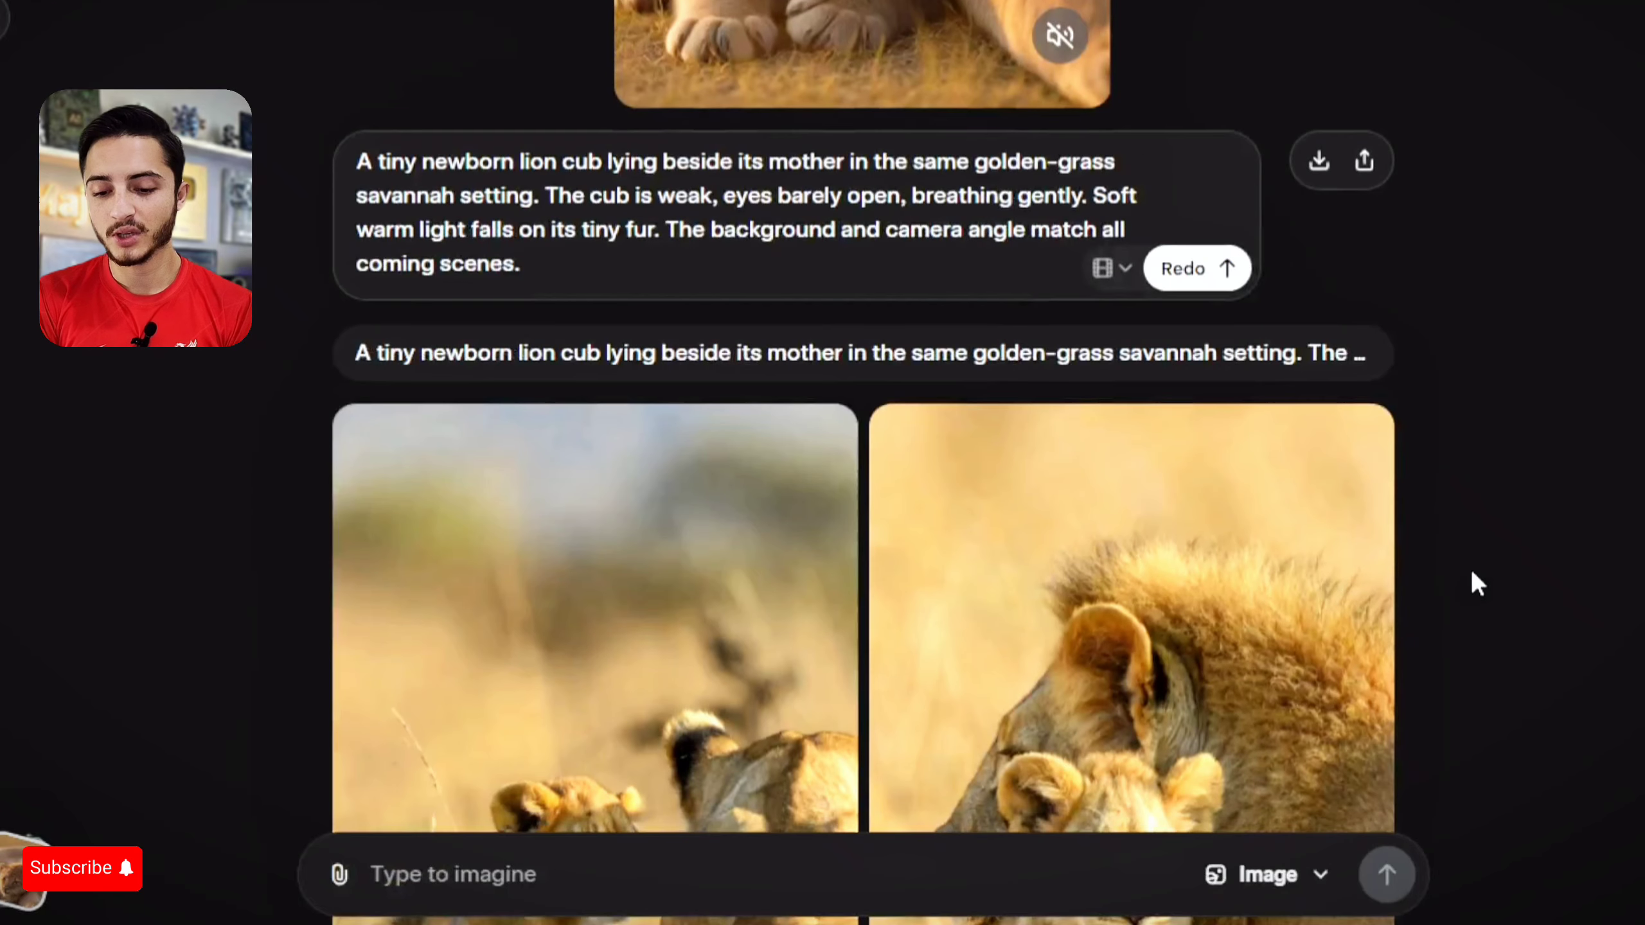
scroll(1472, 572, down, 5)
scroll(1470, 568, down, 8)
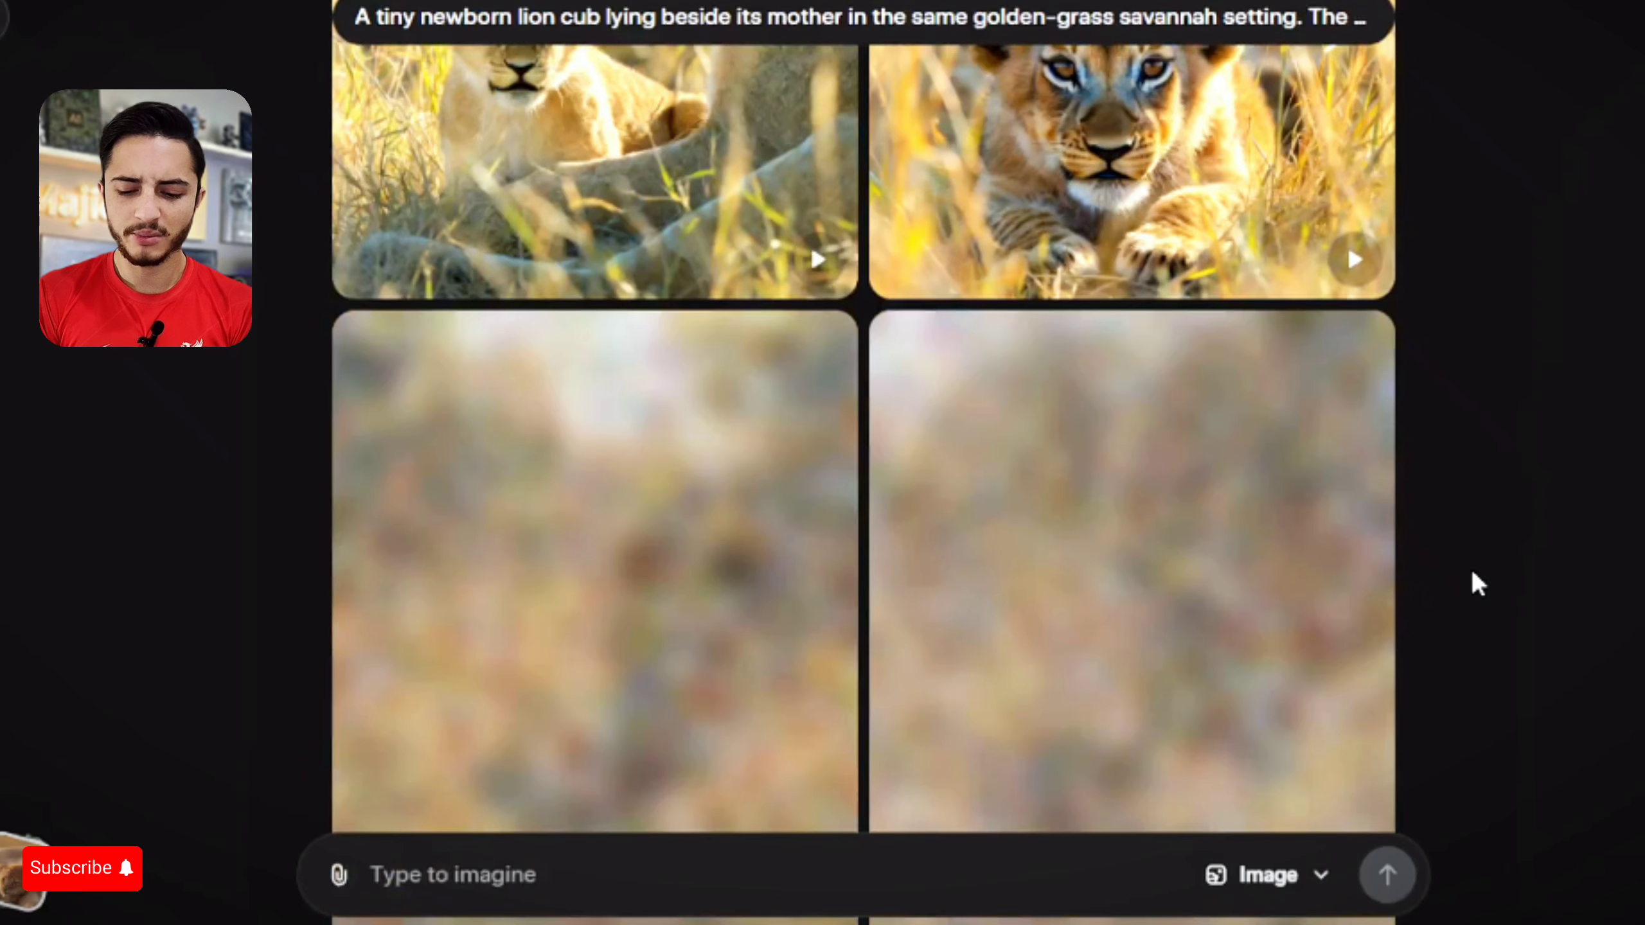
scroll(1470, 568, down, 4)
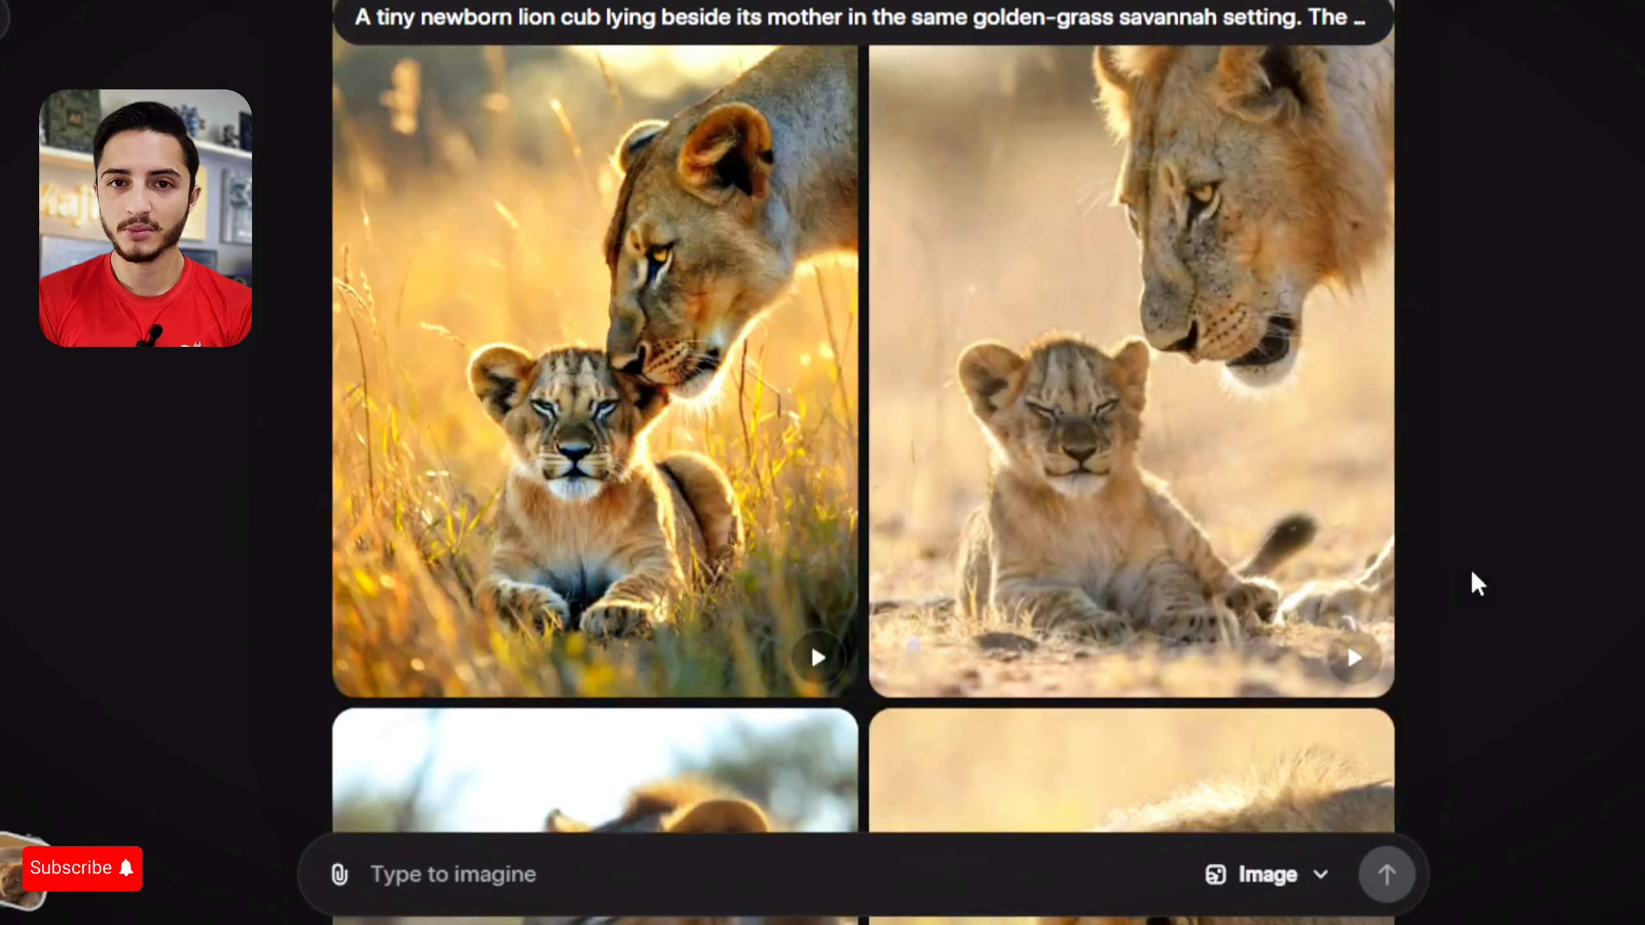
scroll(1473, 574, down, 10)
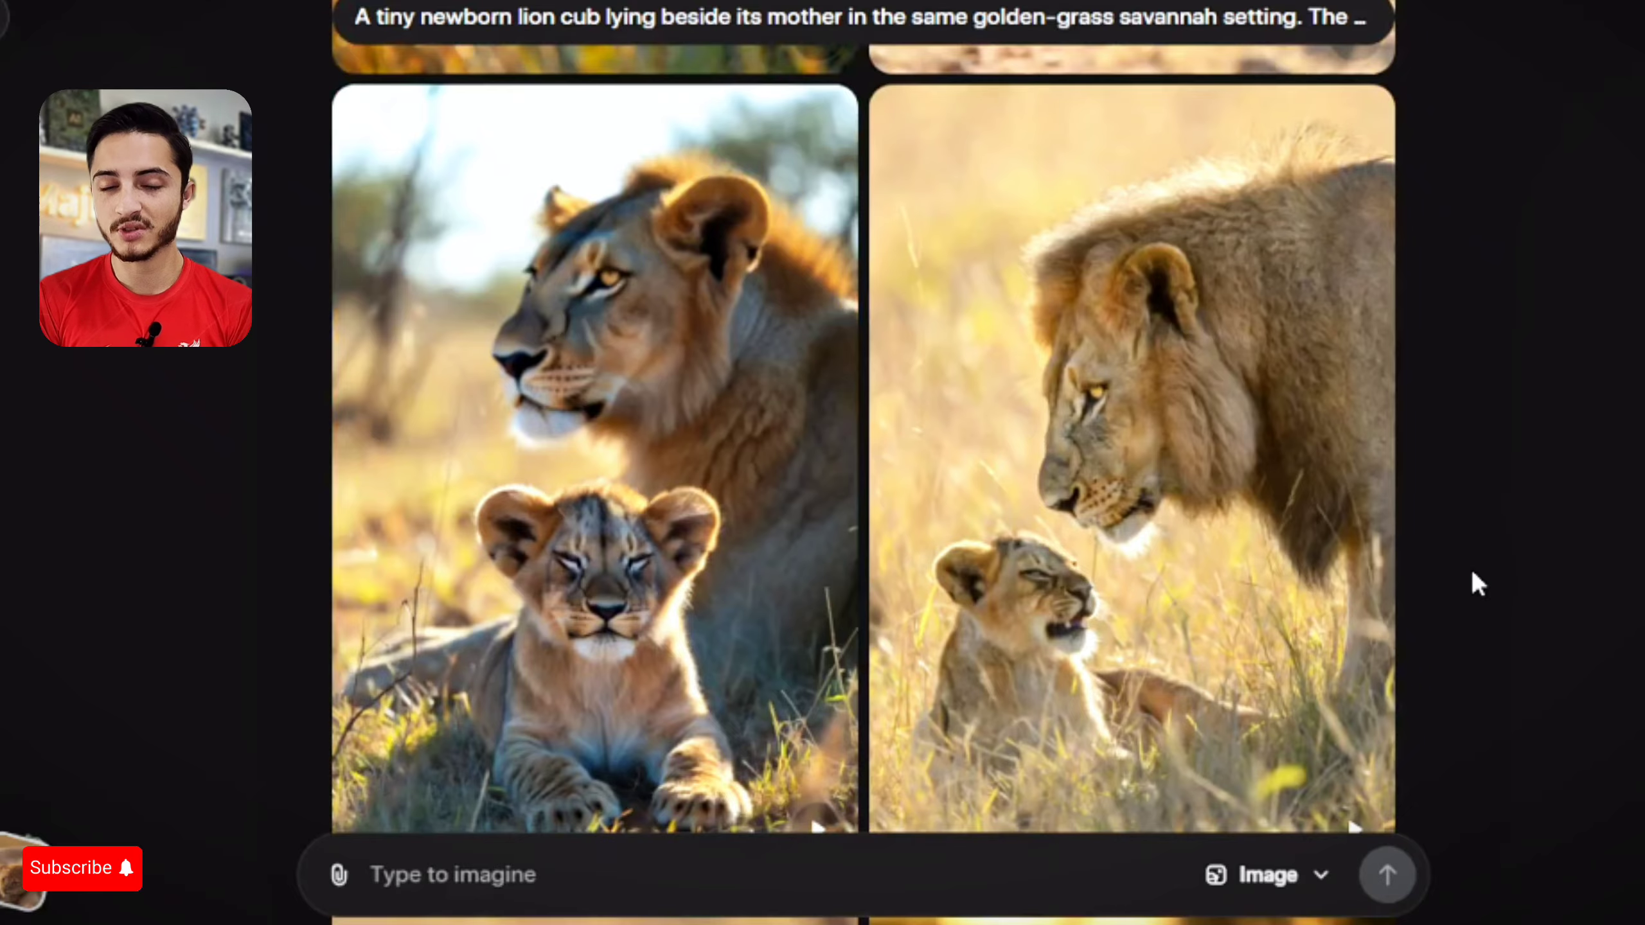
scroll(1473, 573, up, 1)
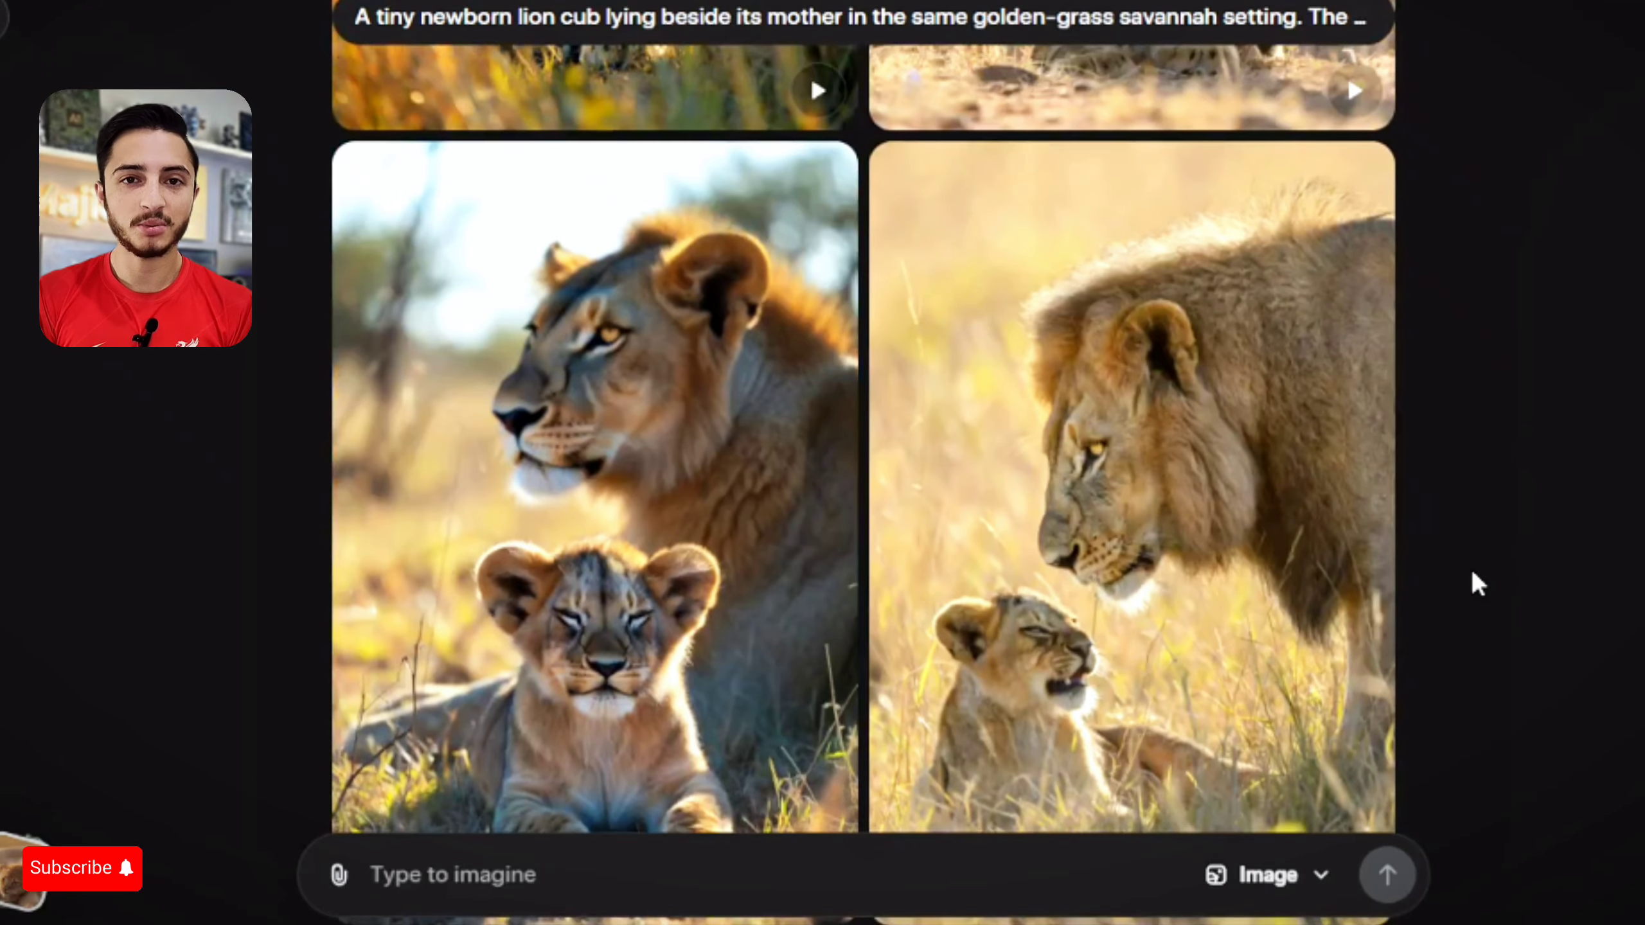
scroll(1470, 568, down, 15)
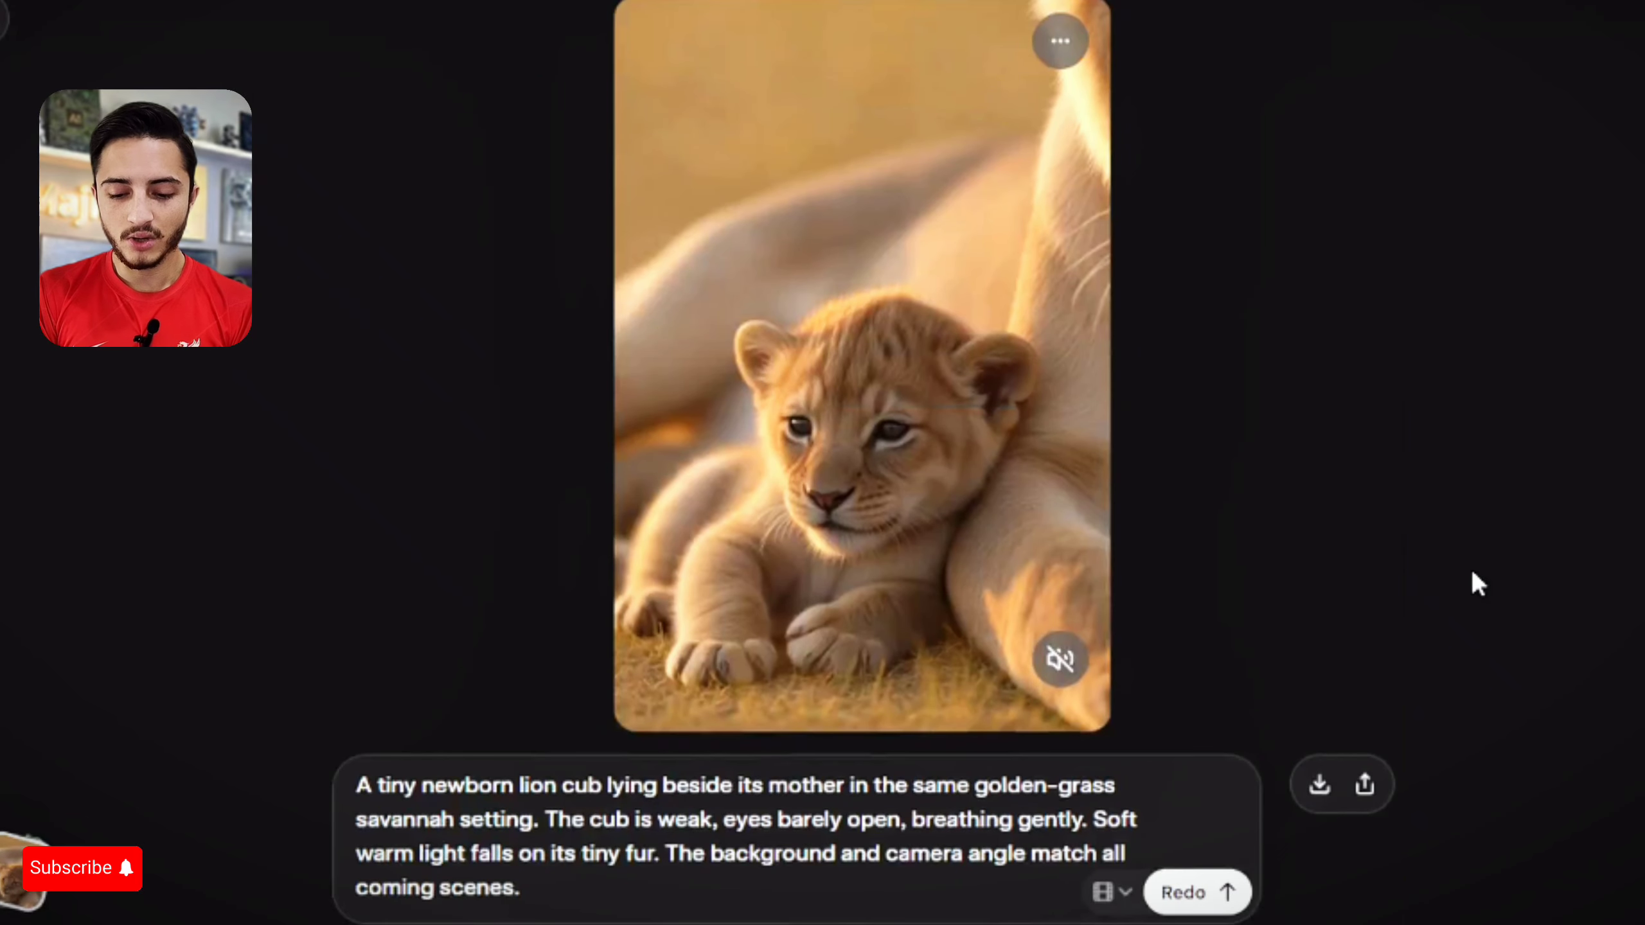
- Download the newborn cub video and save its final frame as a PNG file named 1
click(664, 659)
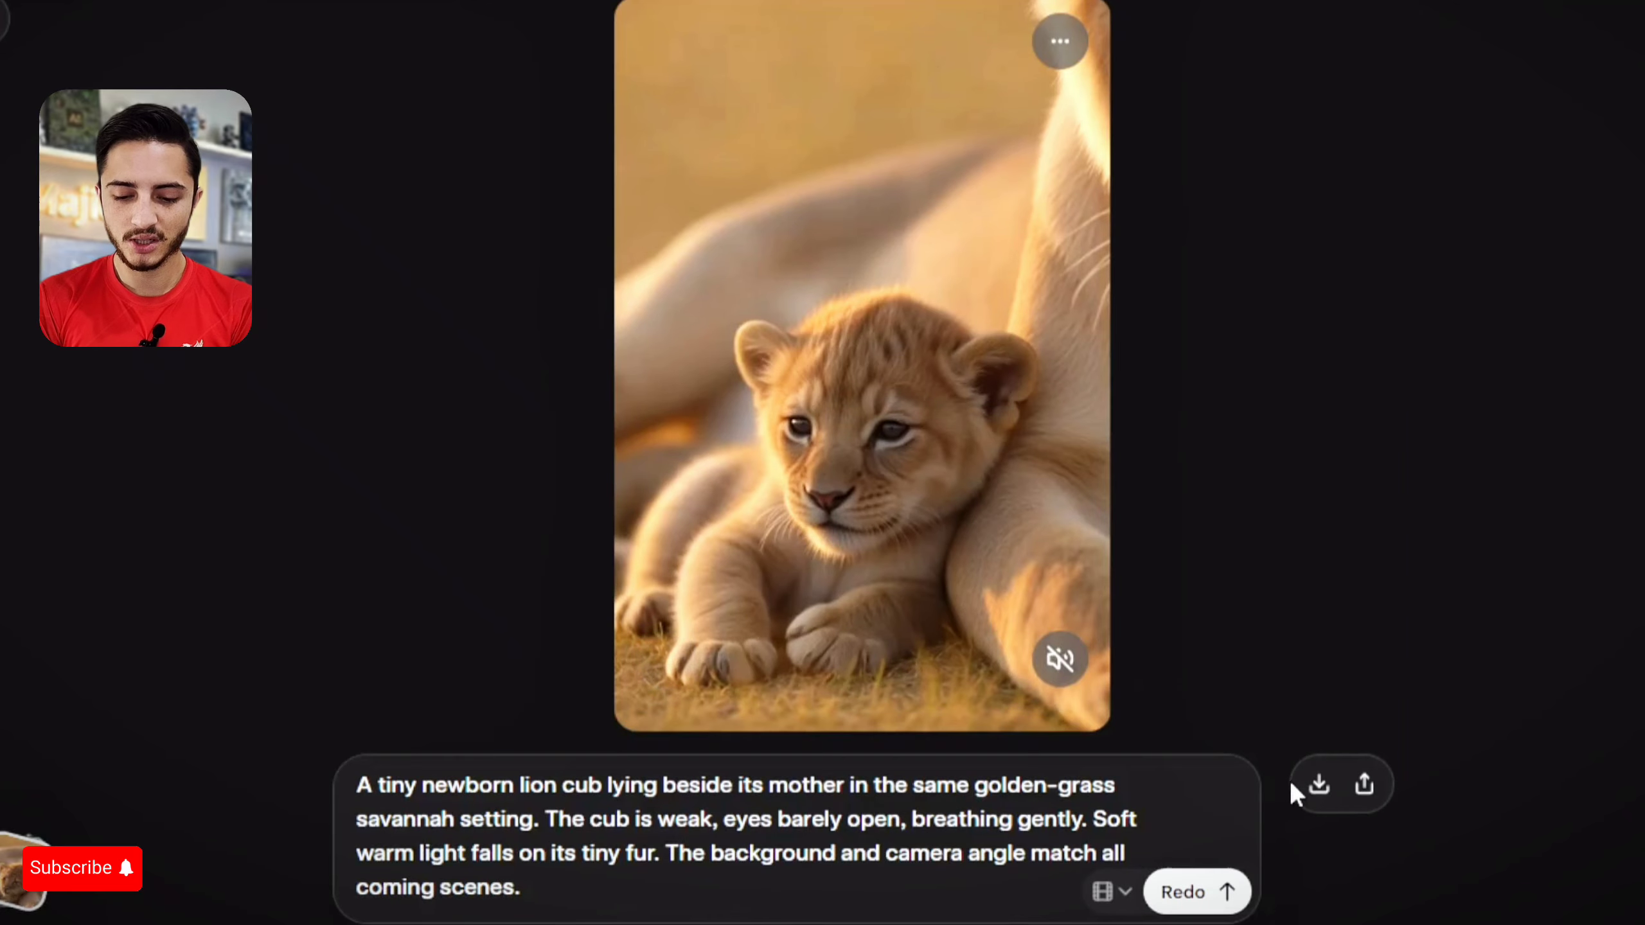
click(1321, 785)
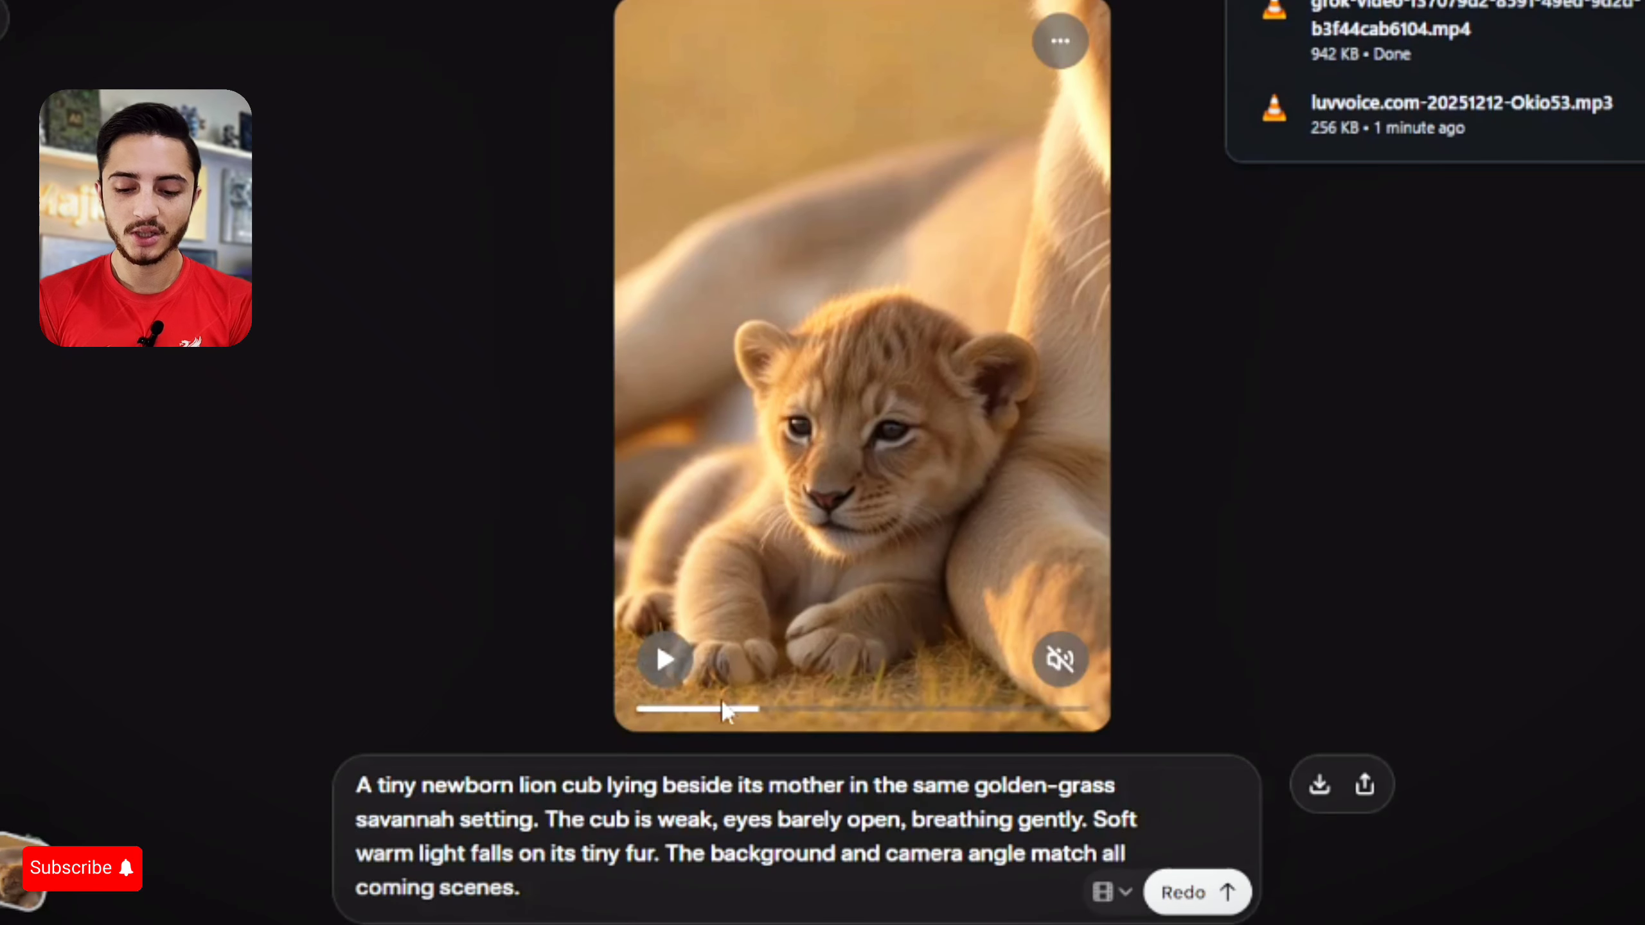
drag(751, 716, 1087, 712)
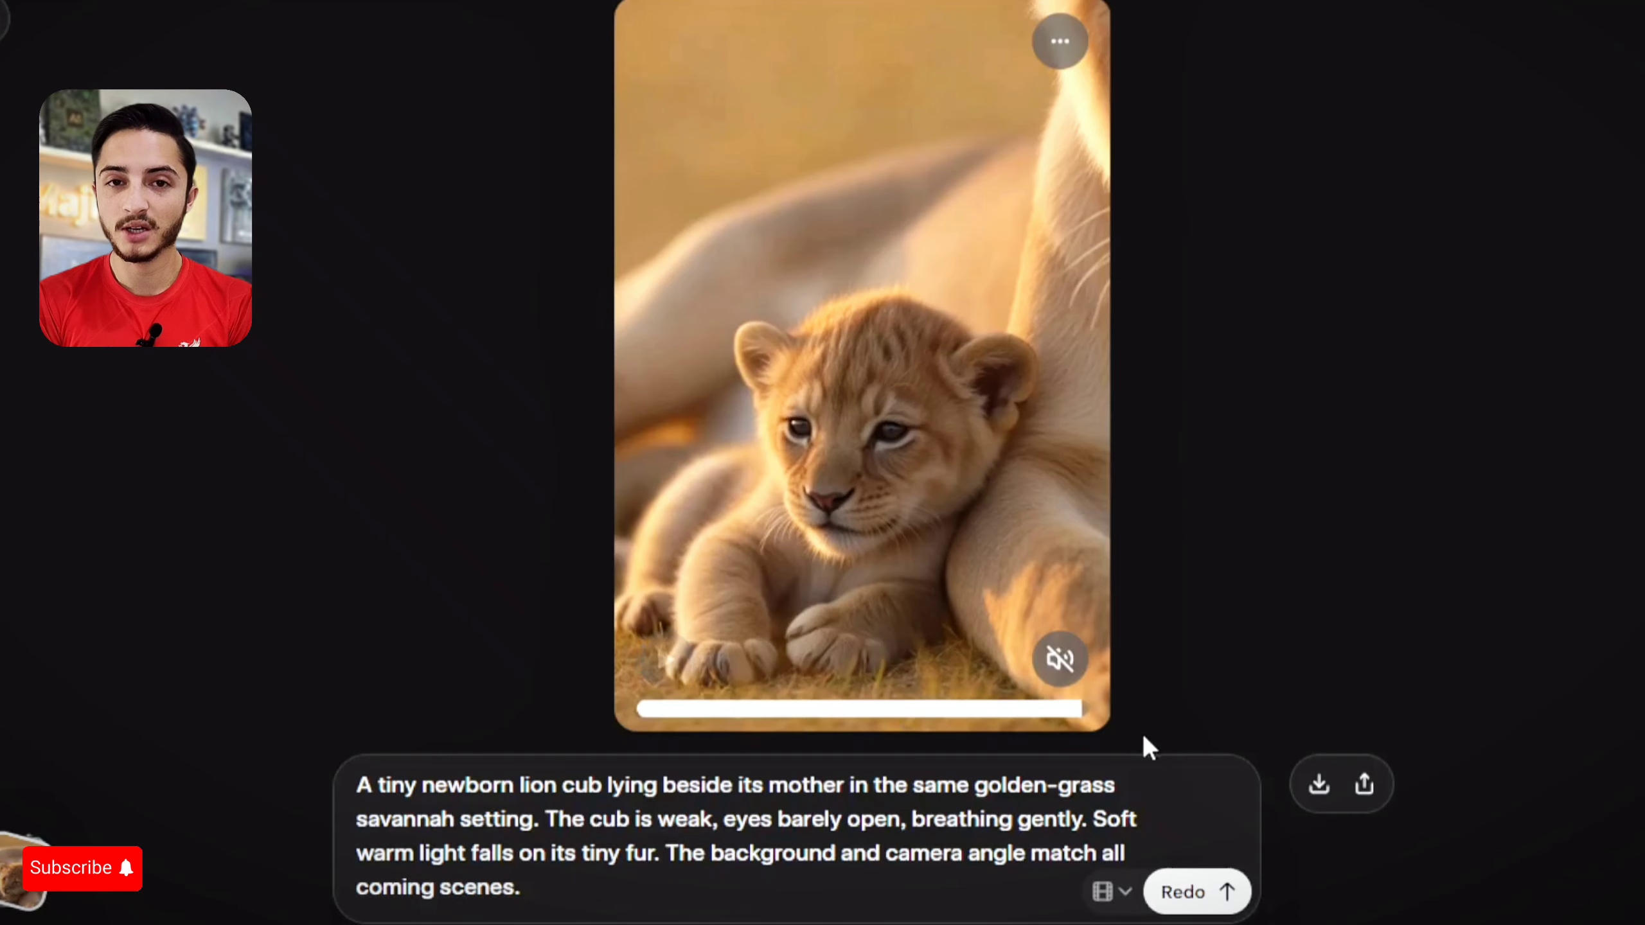
right_click(835, 548)
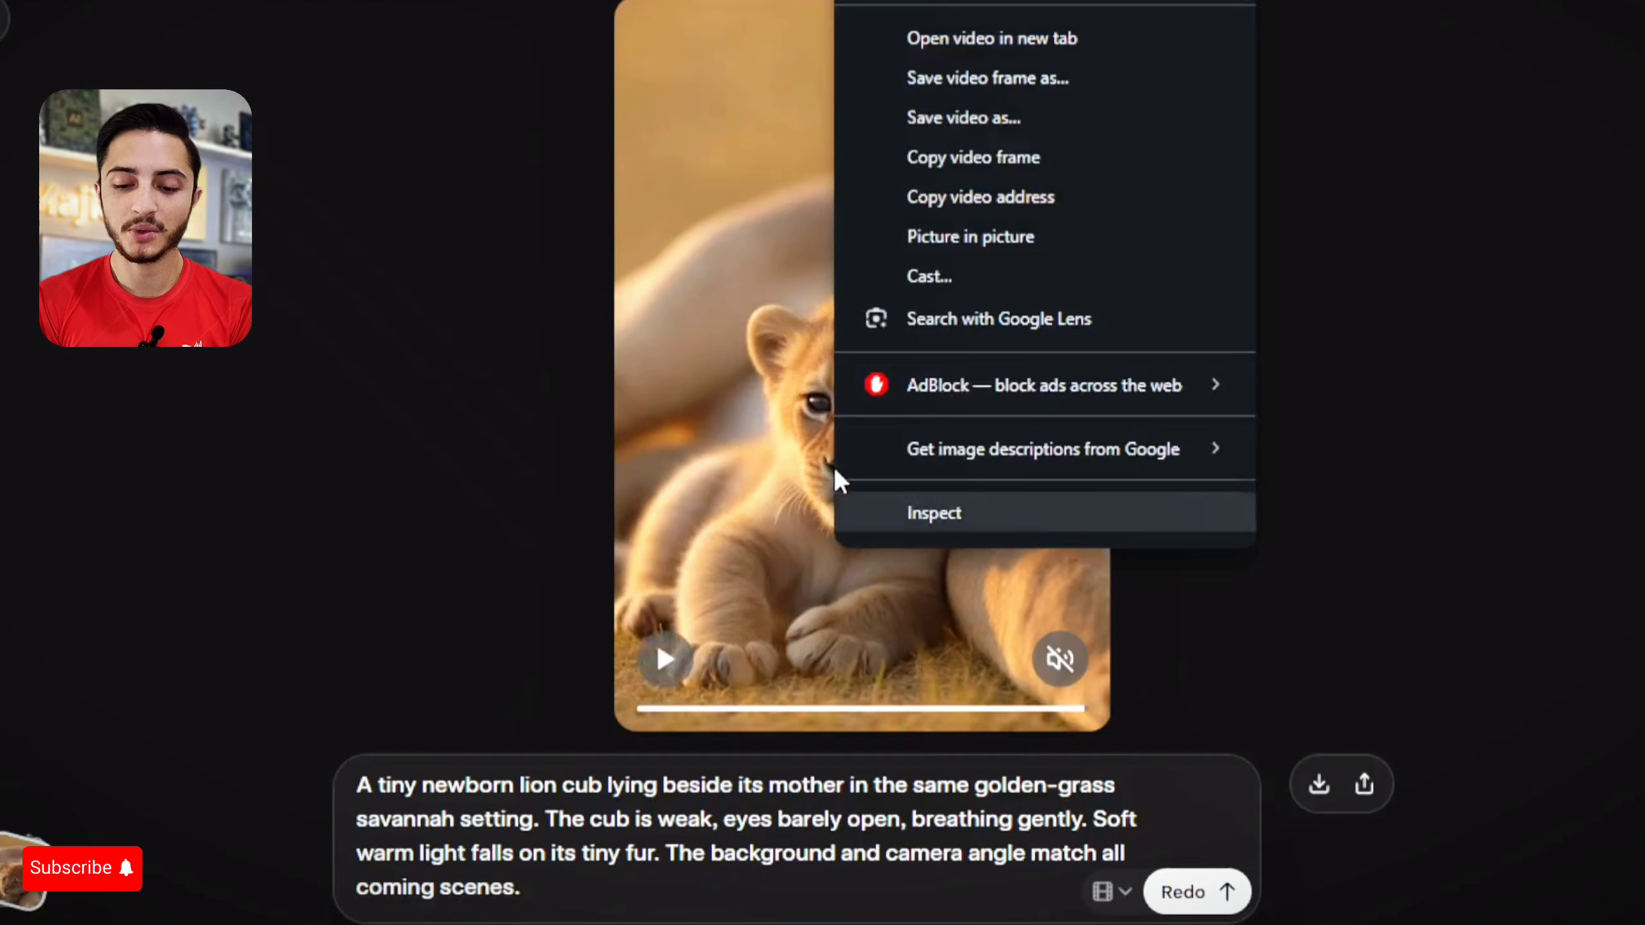
click(976, 77)
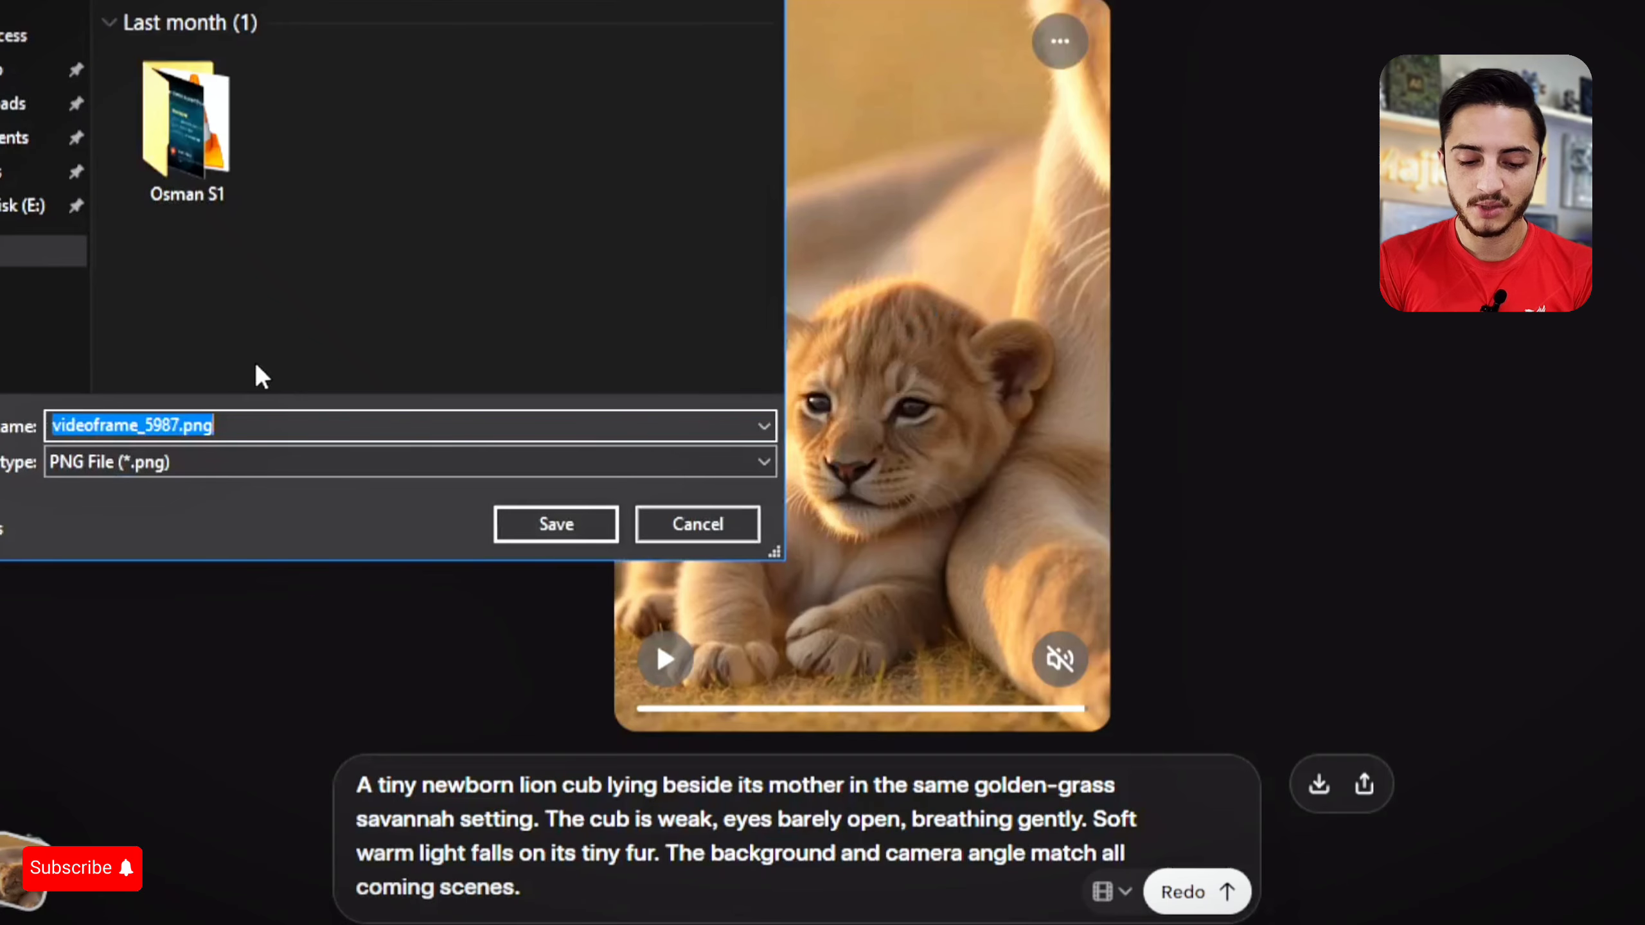
text(1)
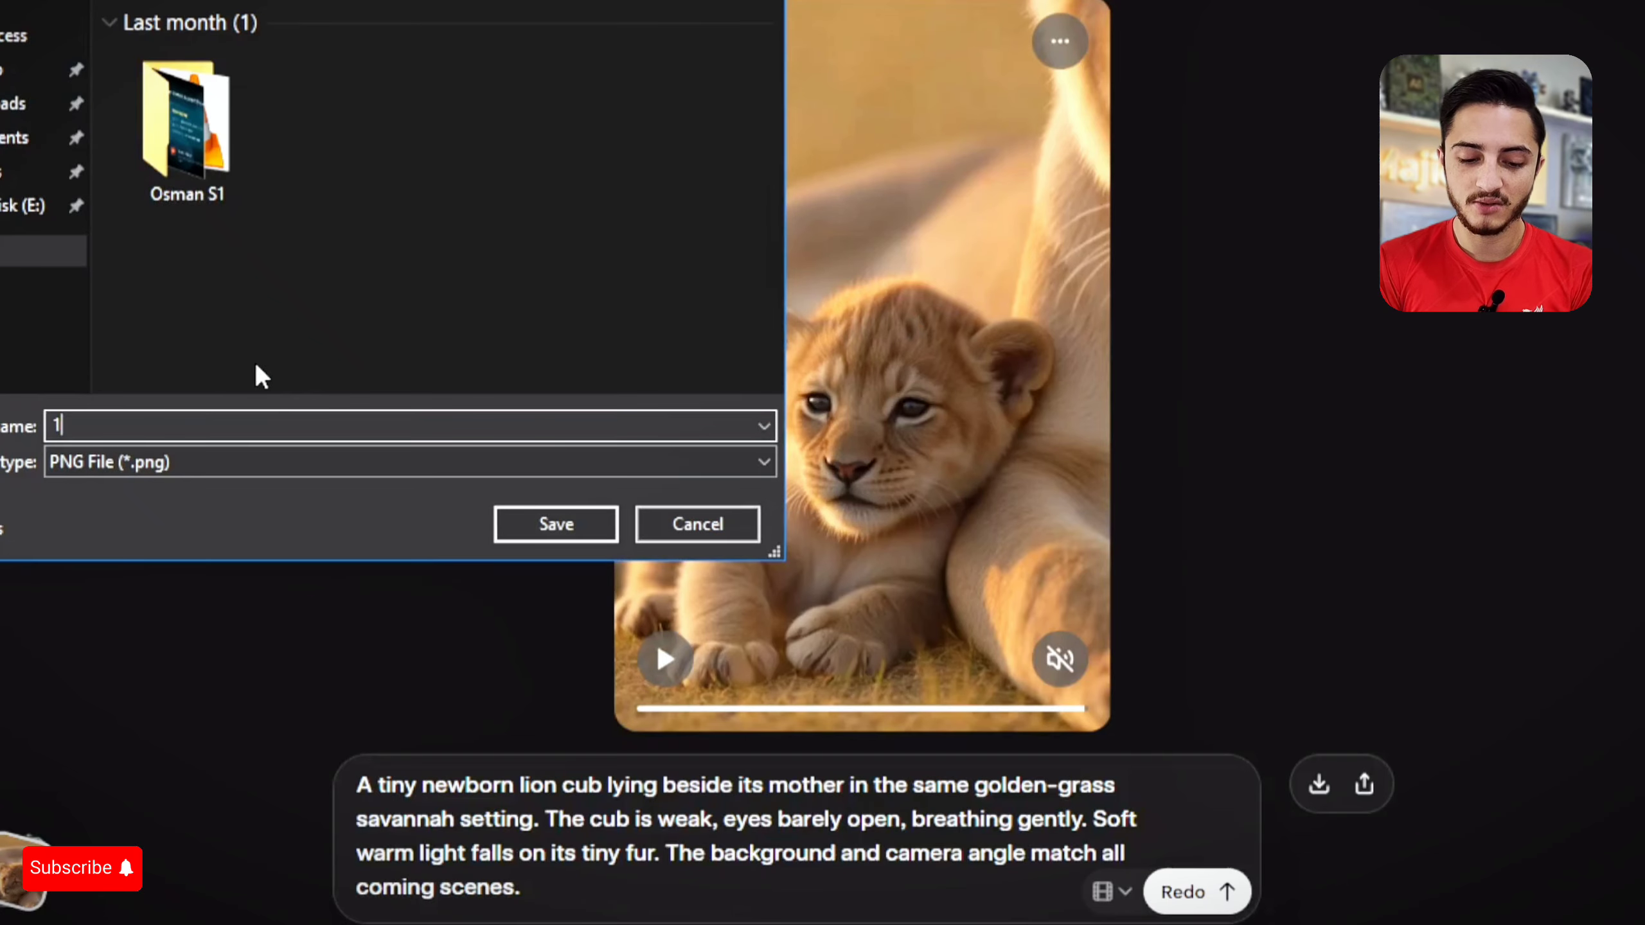
click(552, 510)
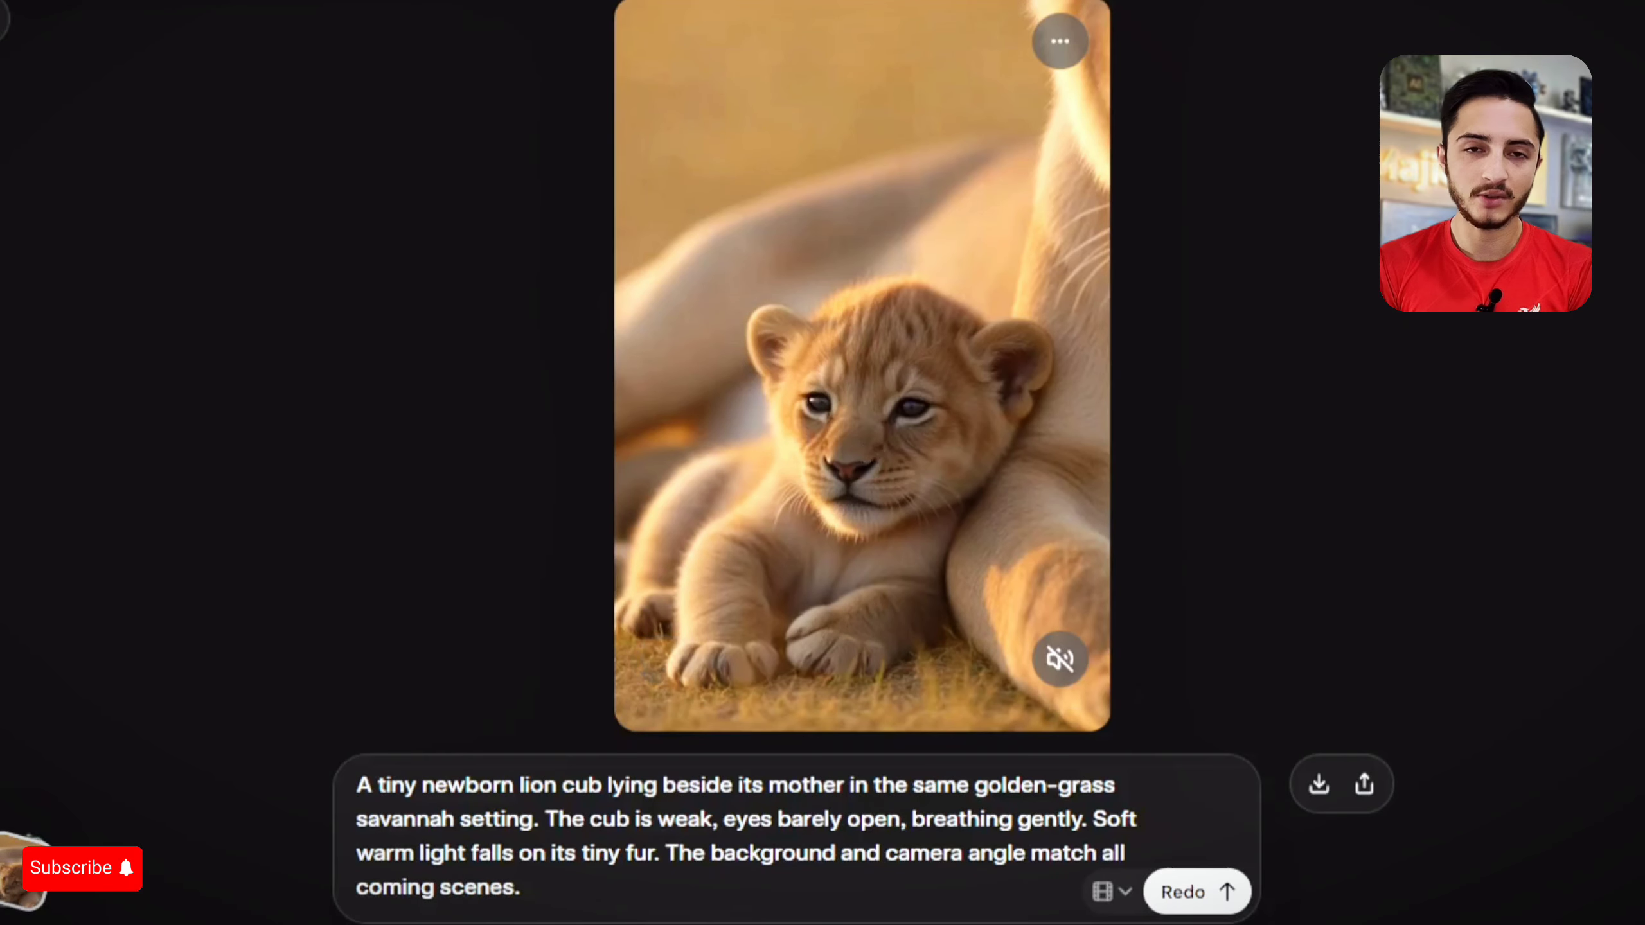
- Switch to ChatGPT, copy the "Frame 2 – Growing Cub / Early Curiosity" prompt text, and return to Grok Imagine
click(52, 2)
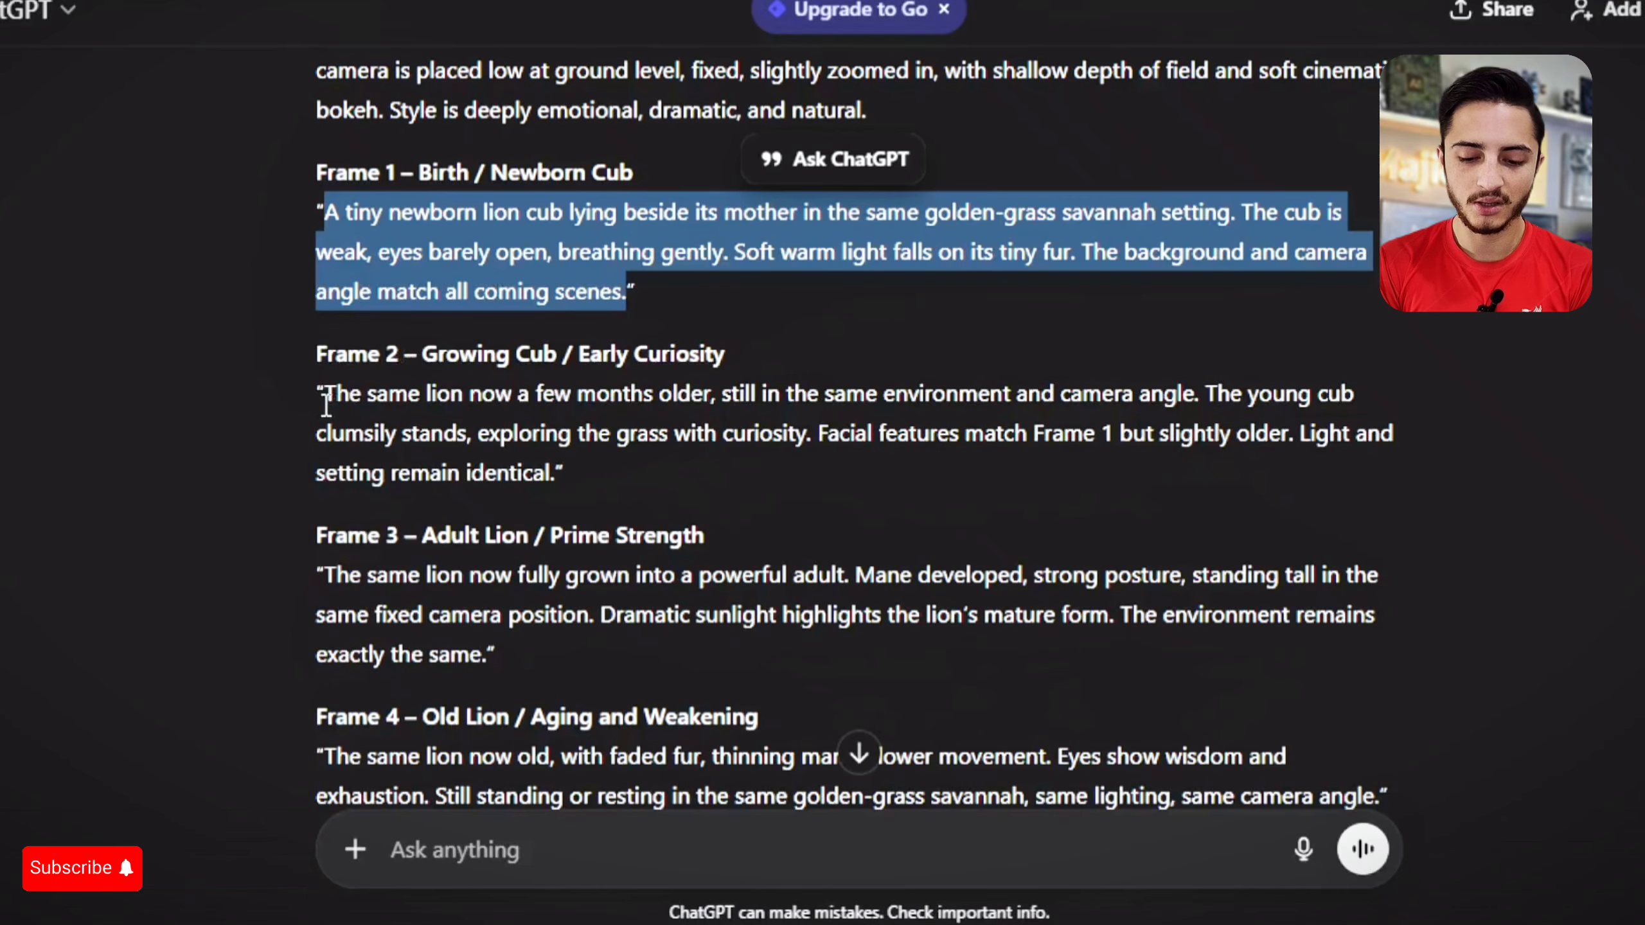
drag(324, 395, 560, 476)
key(ctrl+c)
key(alt+Tab)
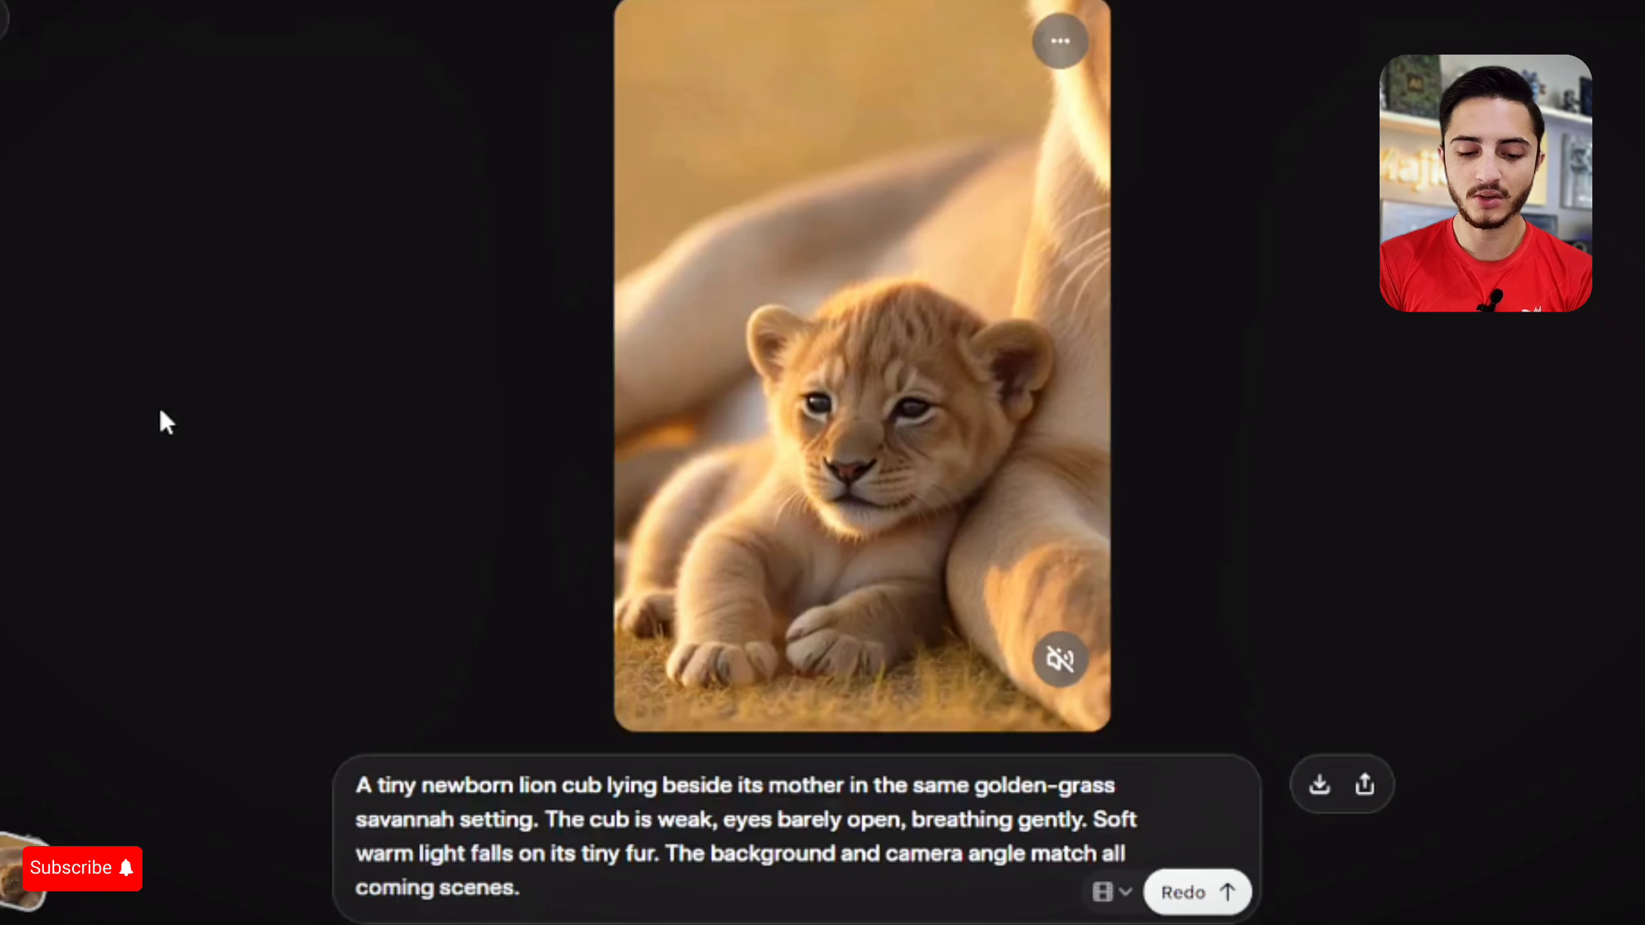
- Upload 1.png as the source image for a new Imagine video
click(5, 791)
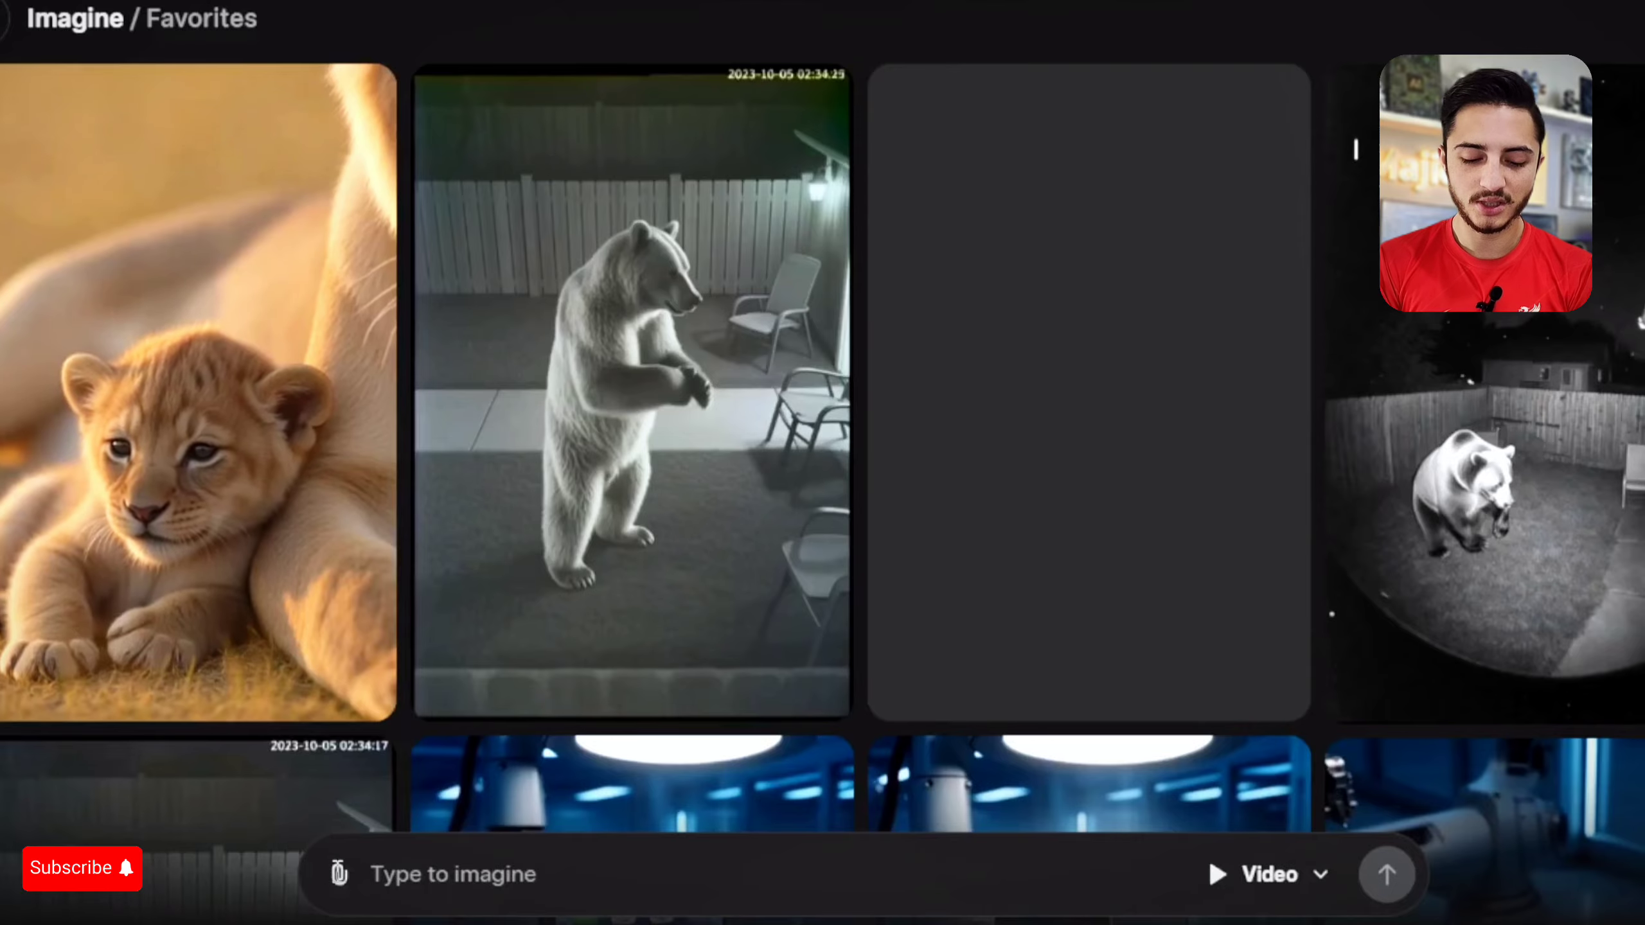
click(339, 876)
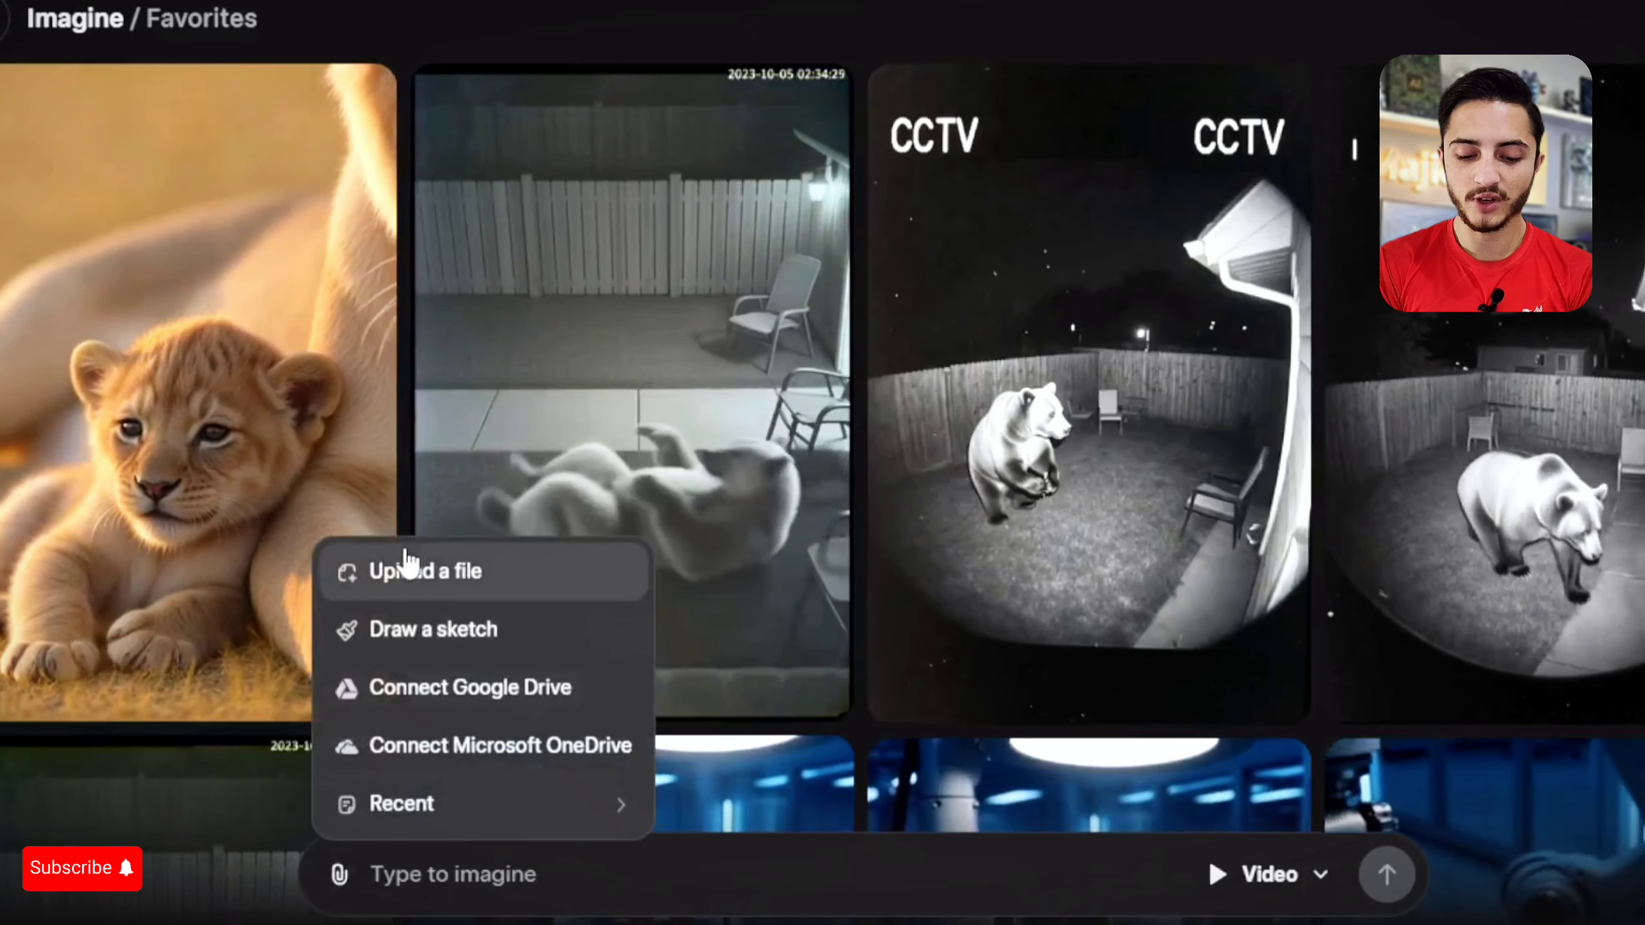
click(408, 569)
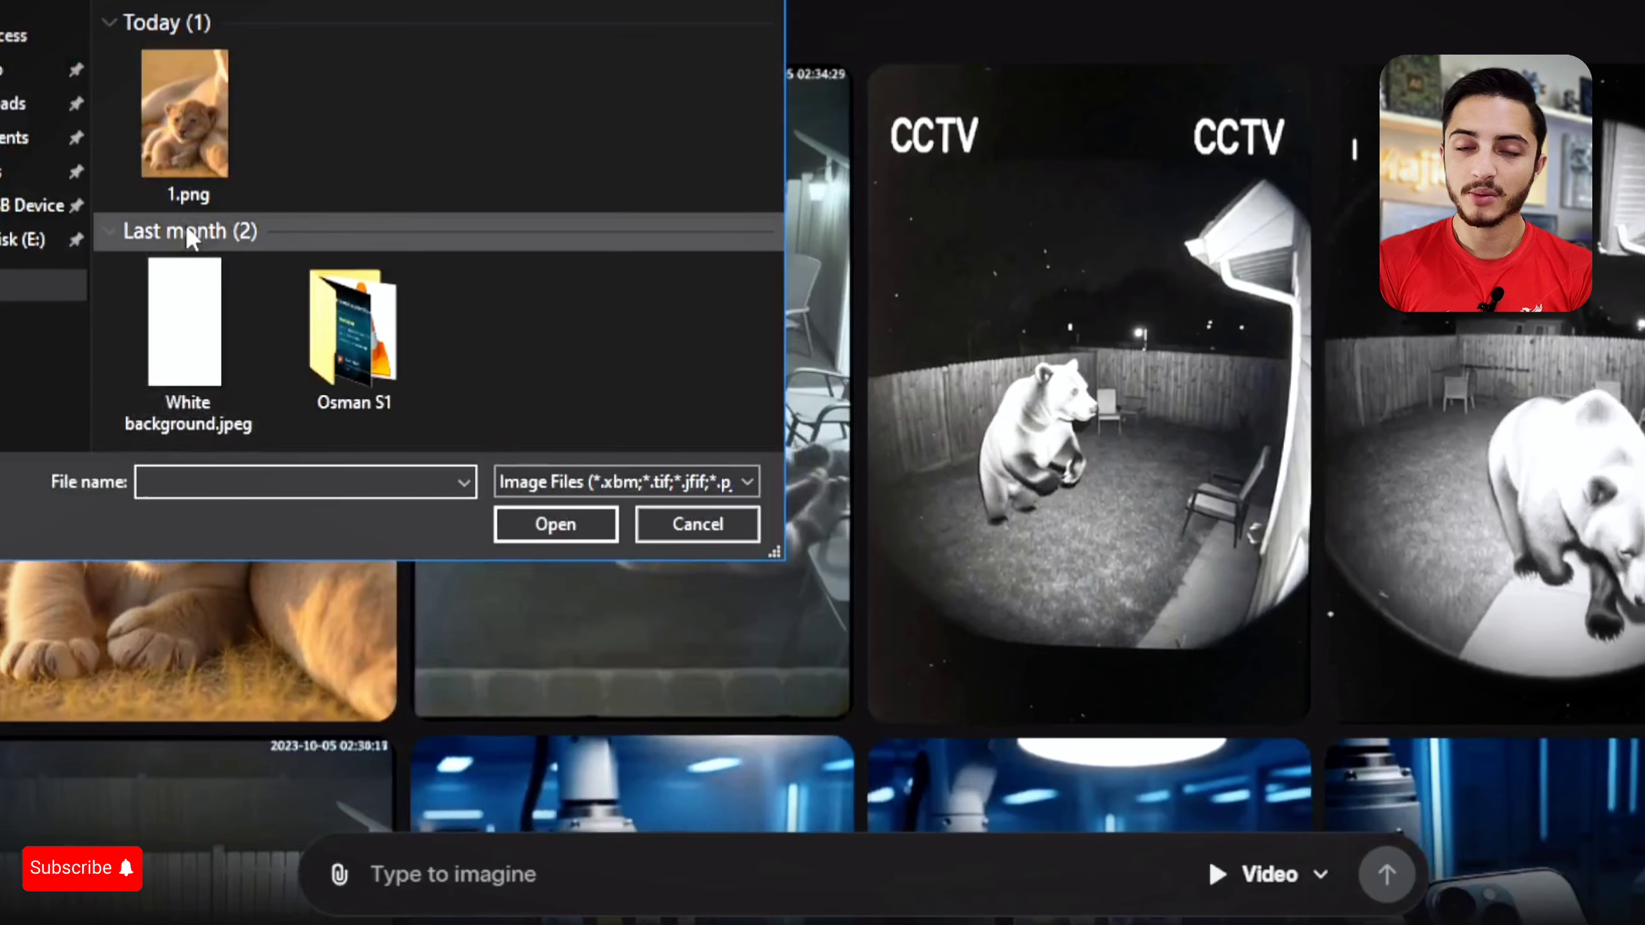
double_click(201, 164)
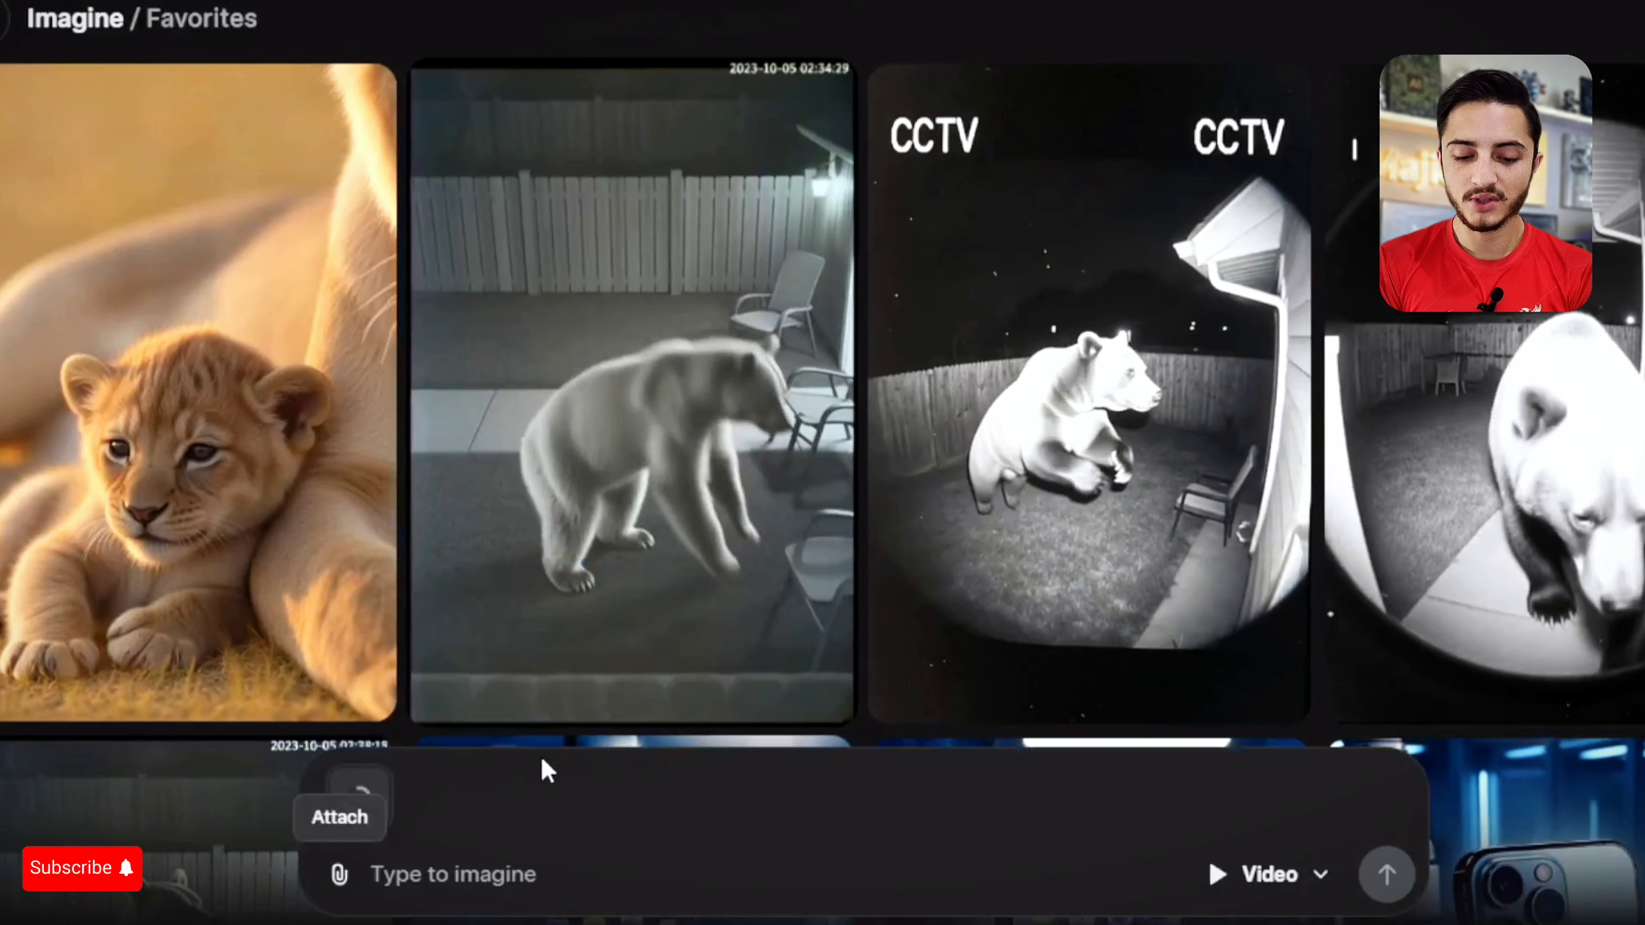
click(367, 806)
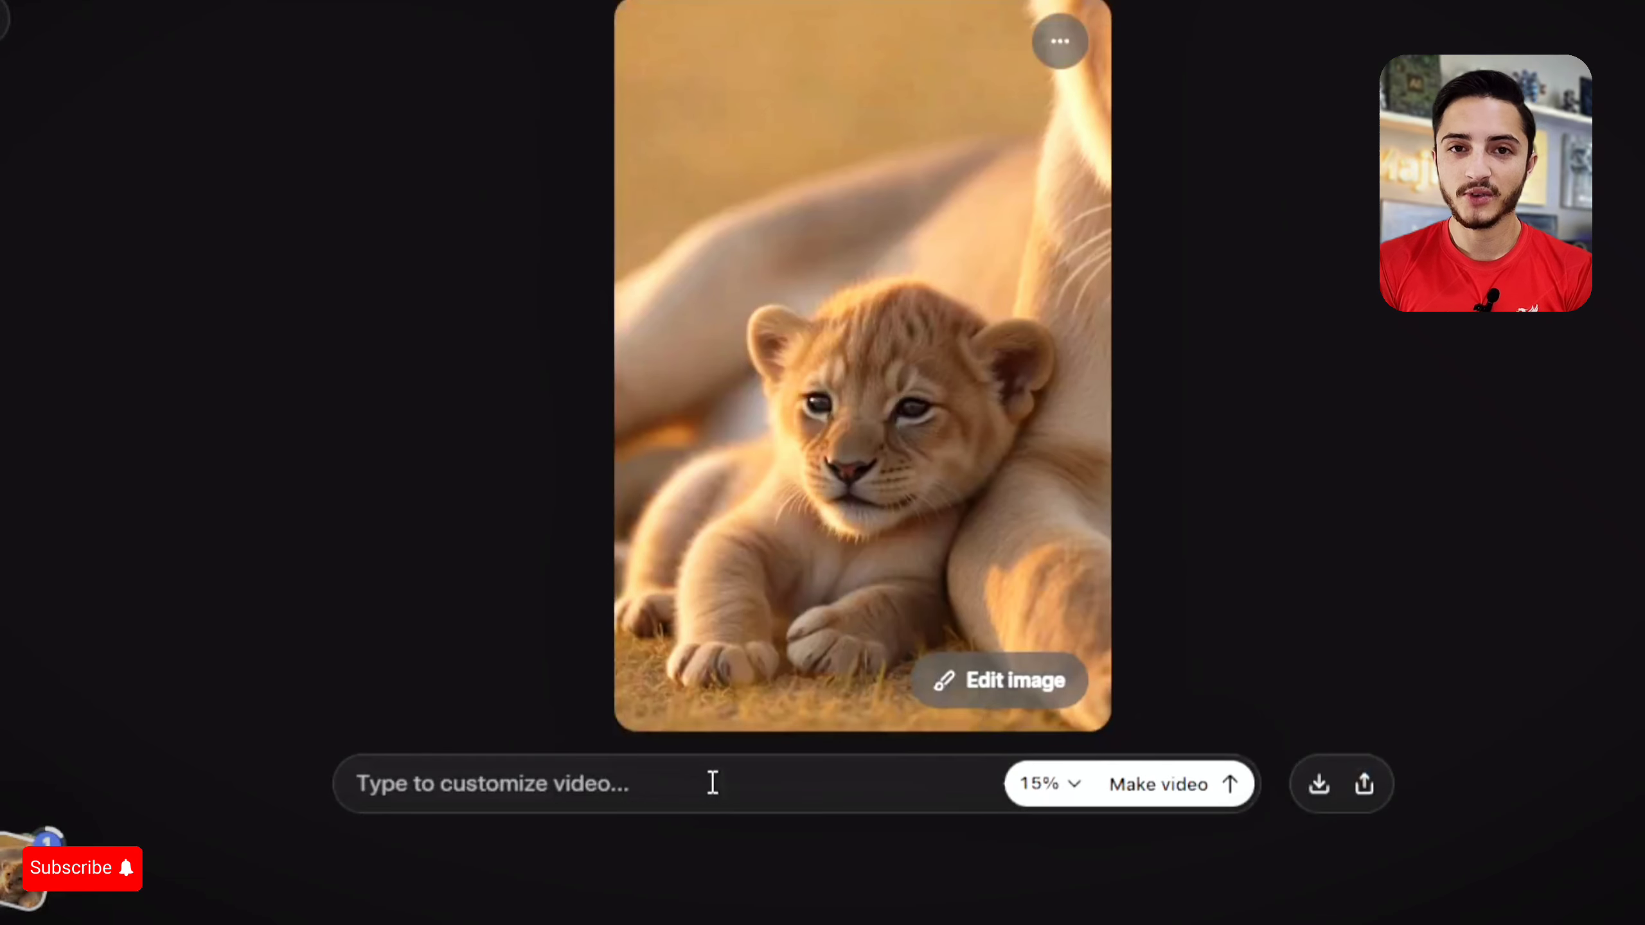
- Generate a video from the uploaded frame using the copied Frame 2 prompt and check the result
key(ctrl+v)
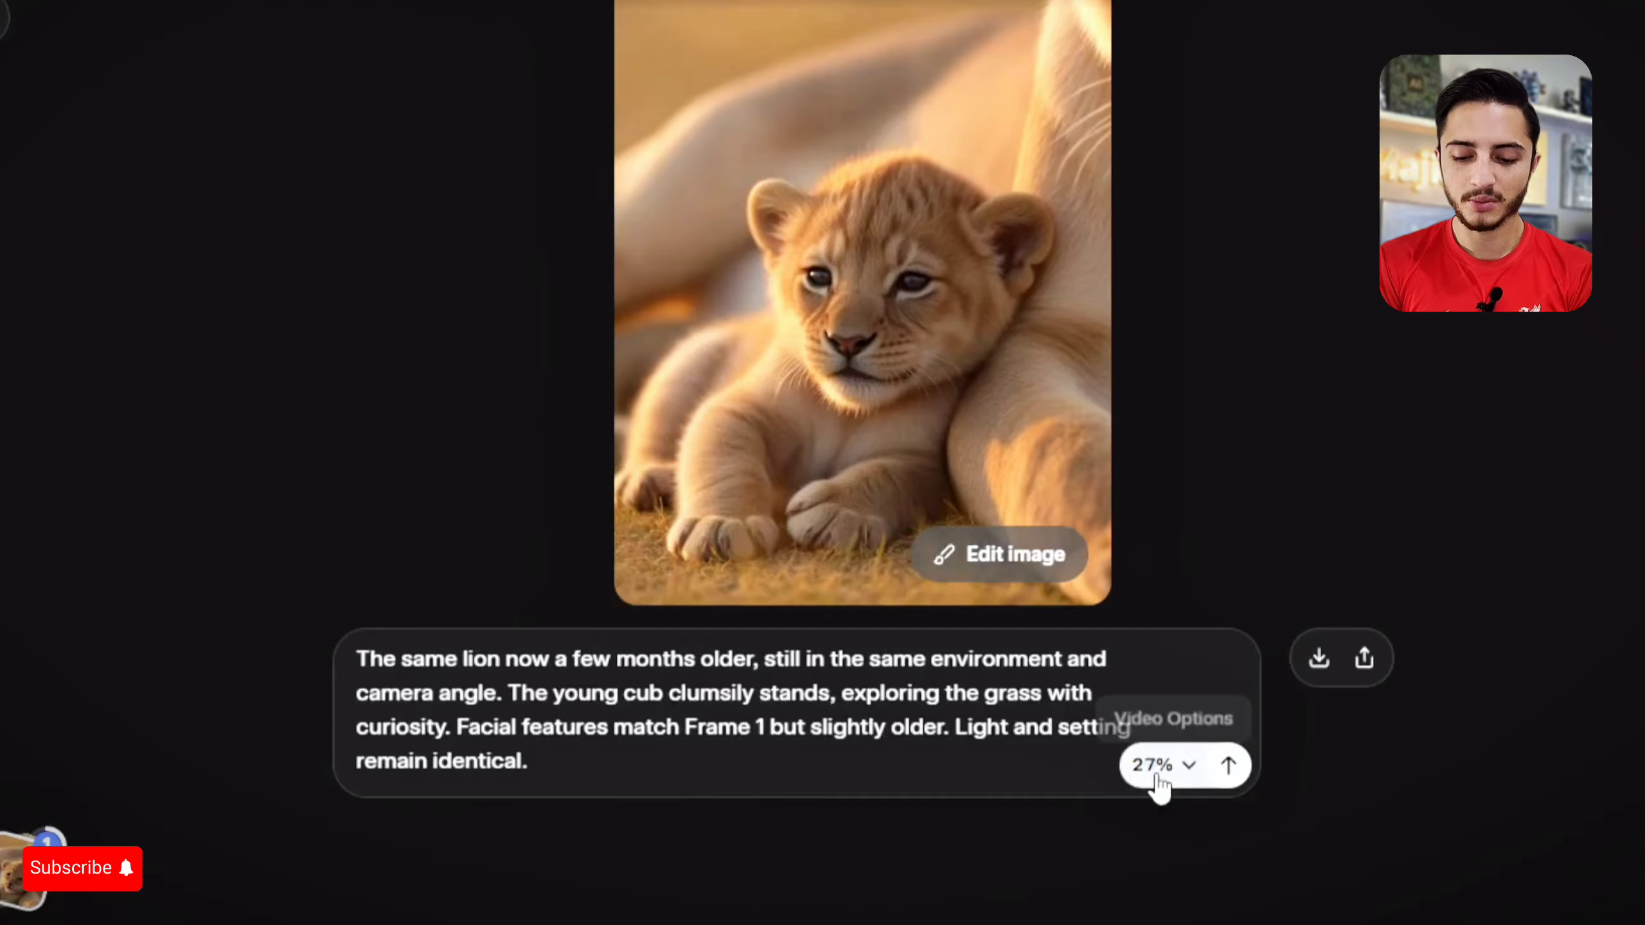
click(1226, 771)
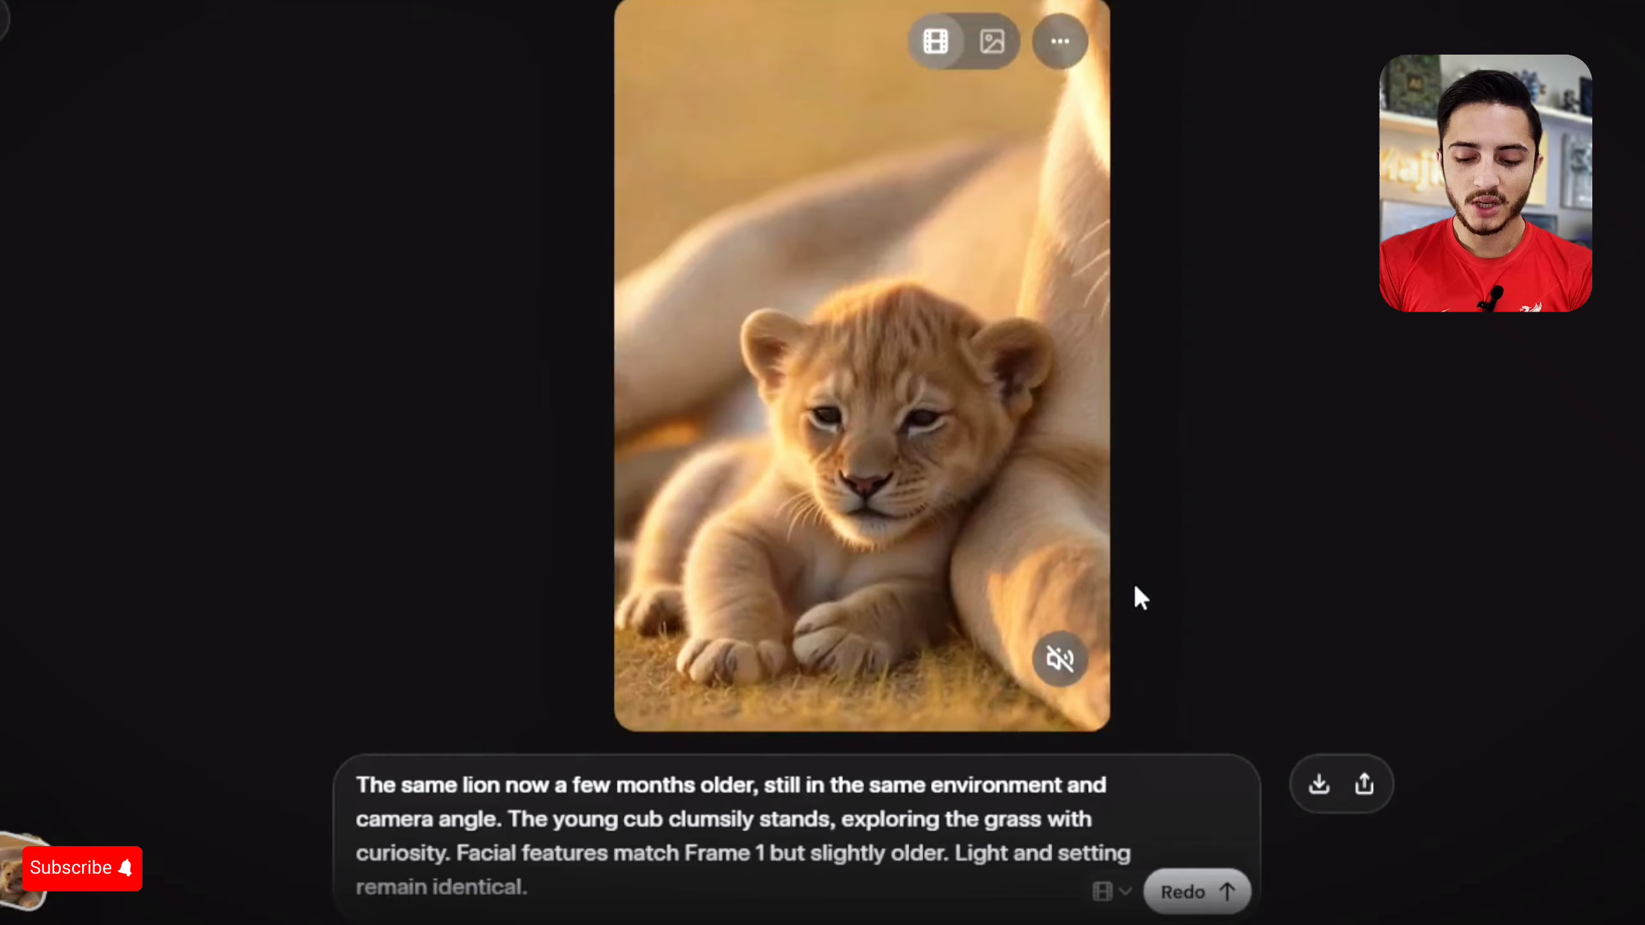
scroll(1135, 590, down, 4)
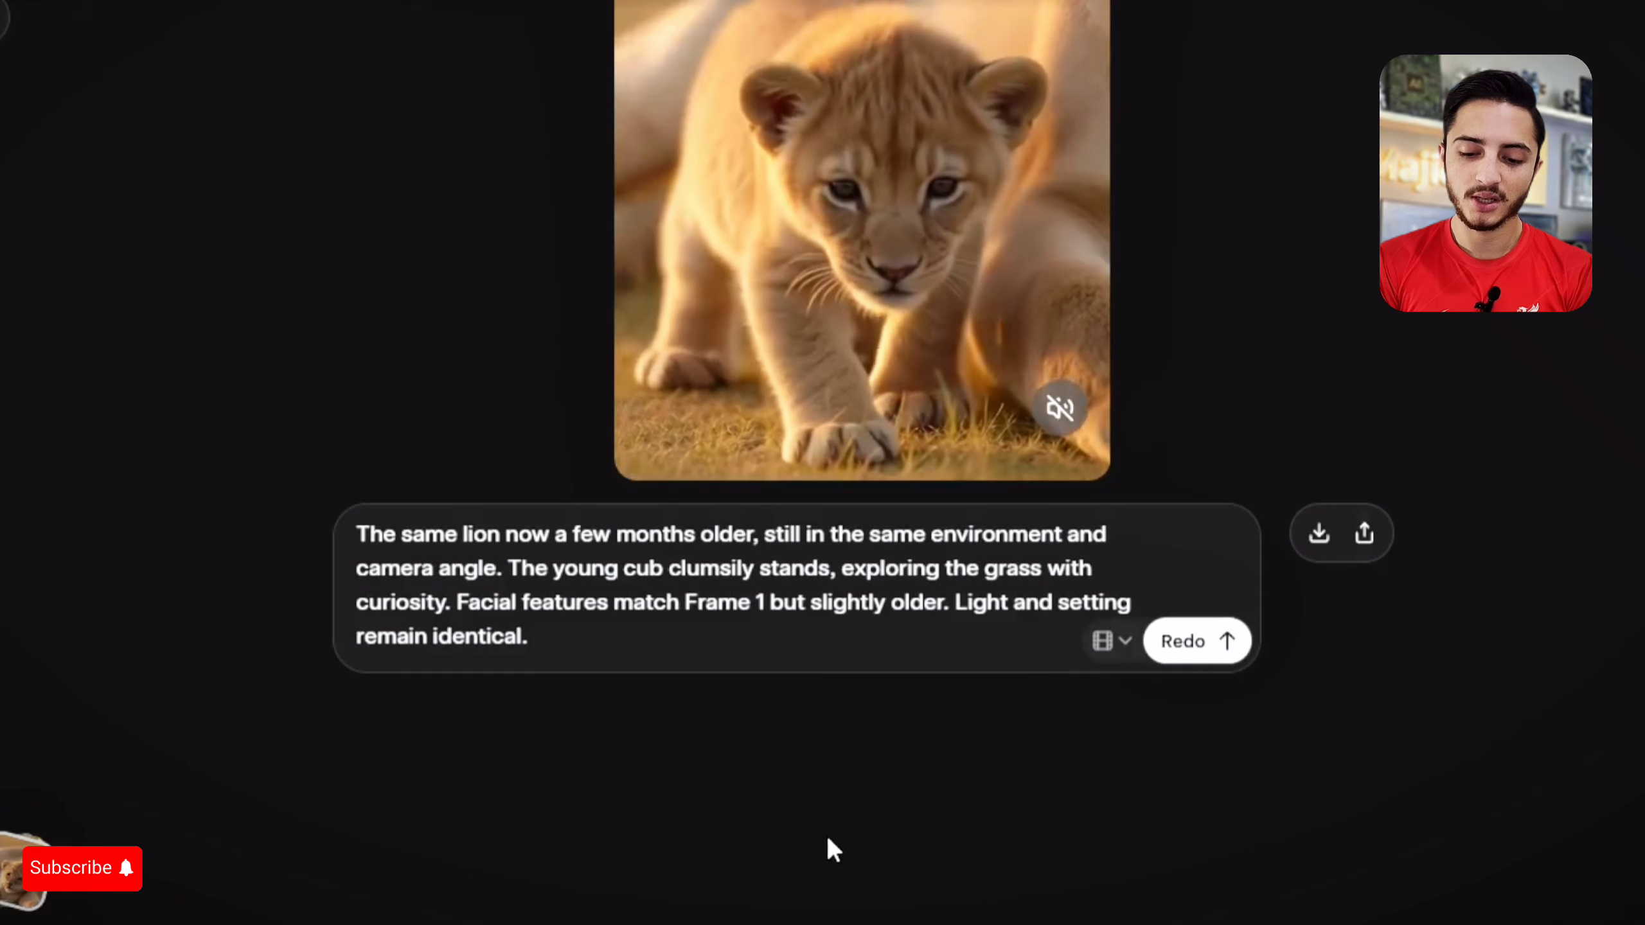
scroll(866, 754, up, 4)
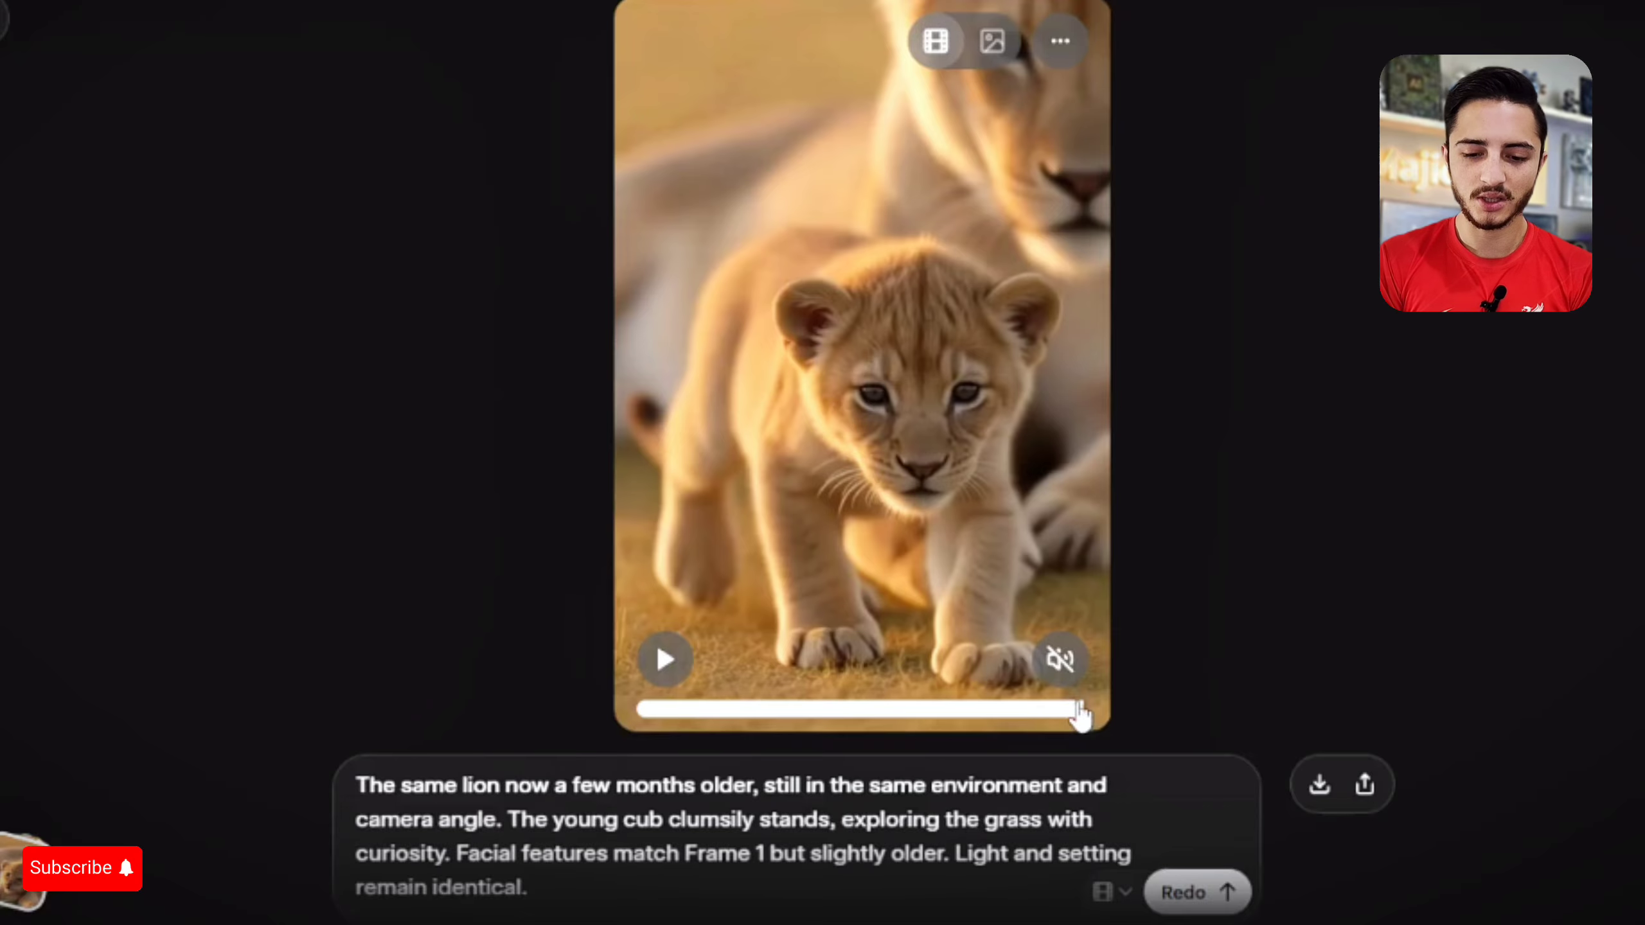
- Download the growing cub video and save its final frame as a PNG file named 2
click(1317, 787)
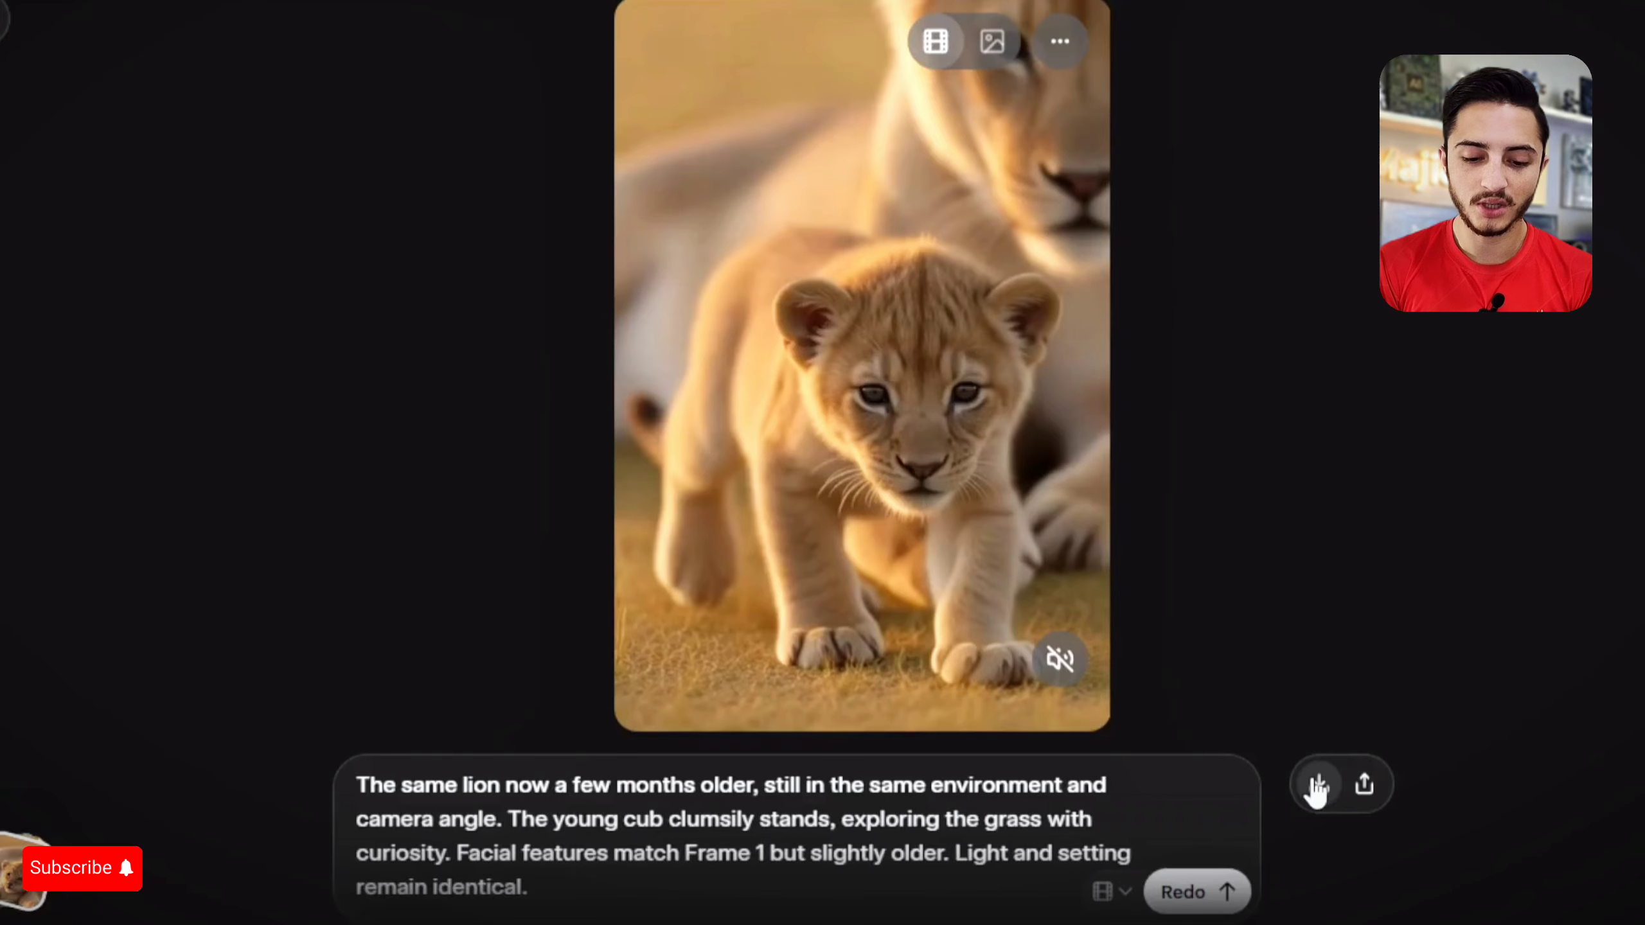
mouse_move(1081, 715)
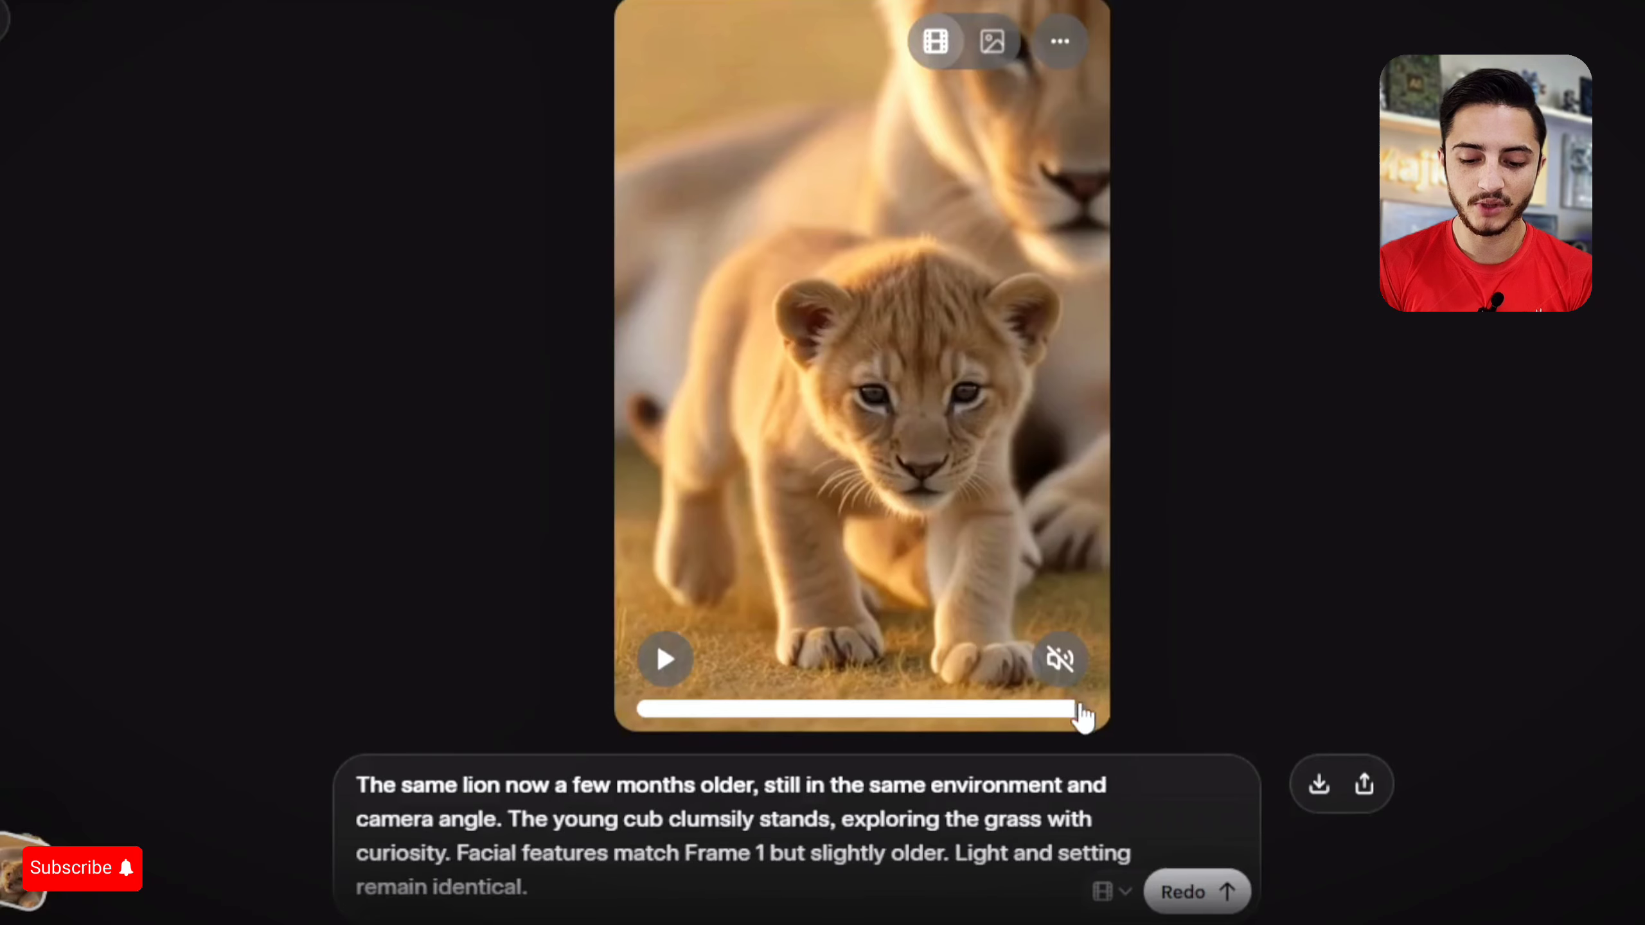
right_click(892, 530)
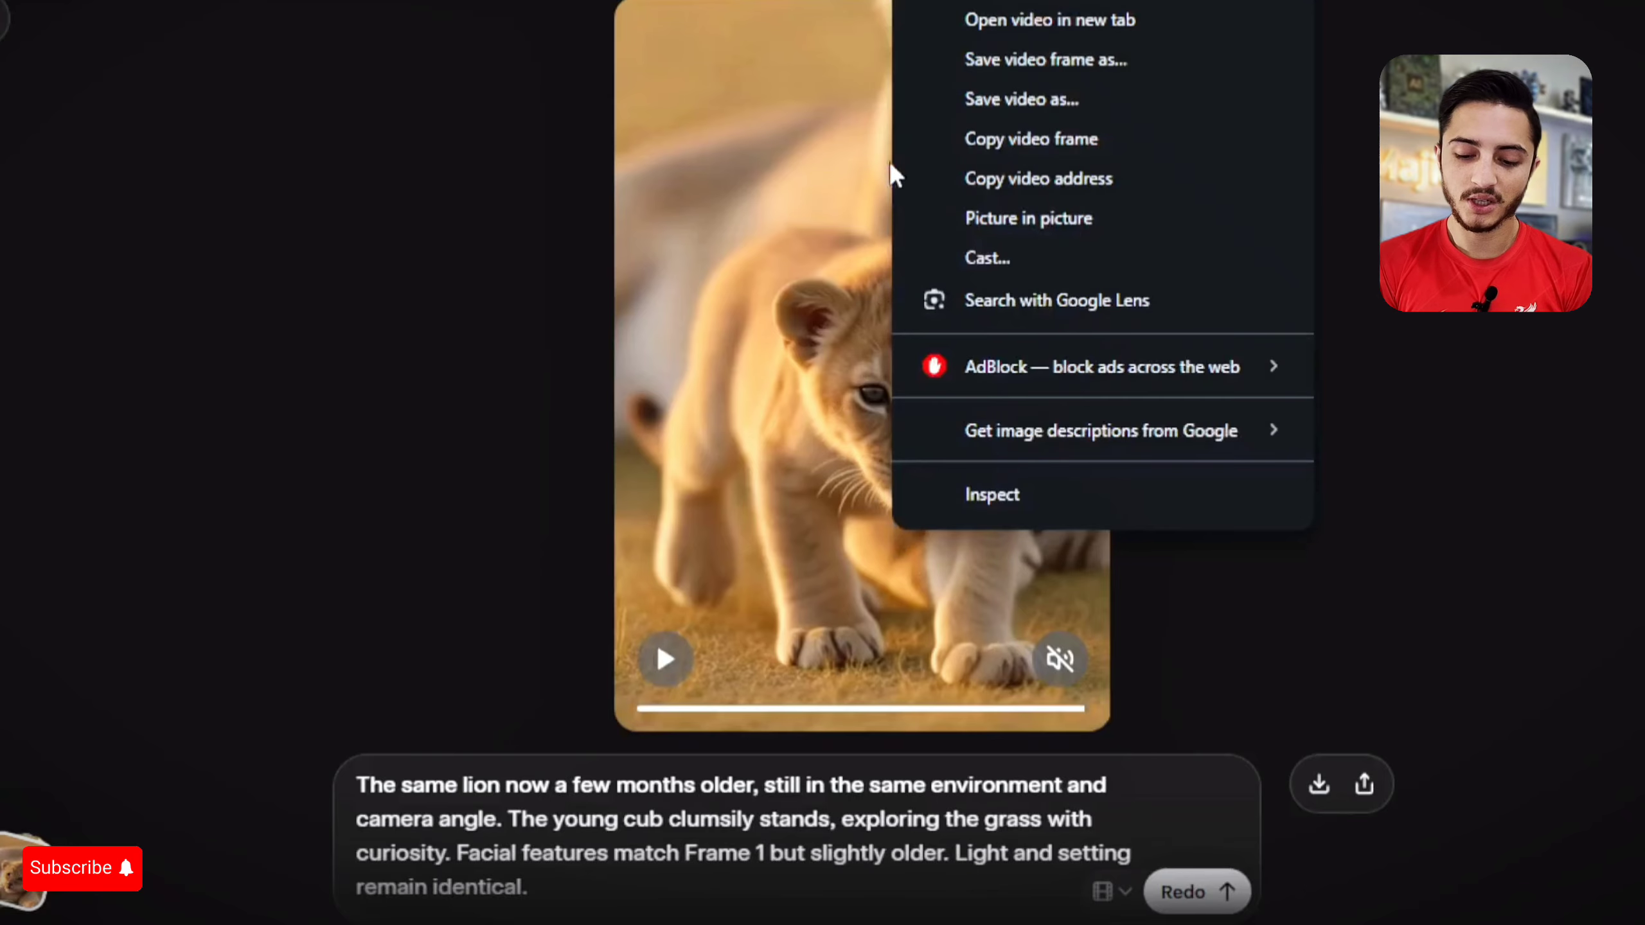
click(1017, 56)
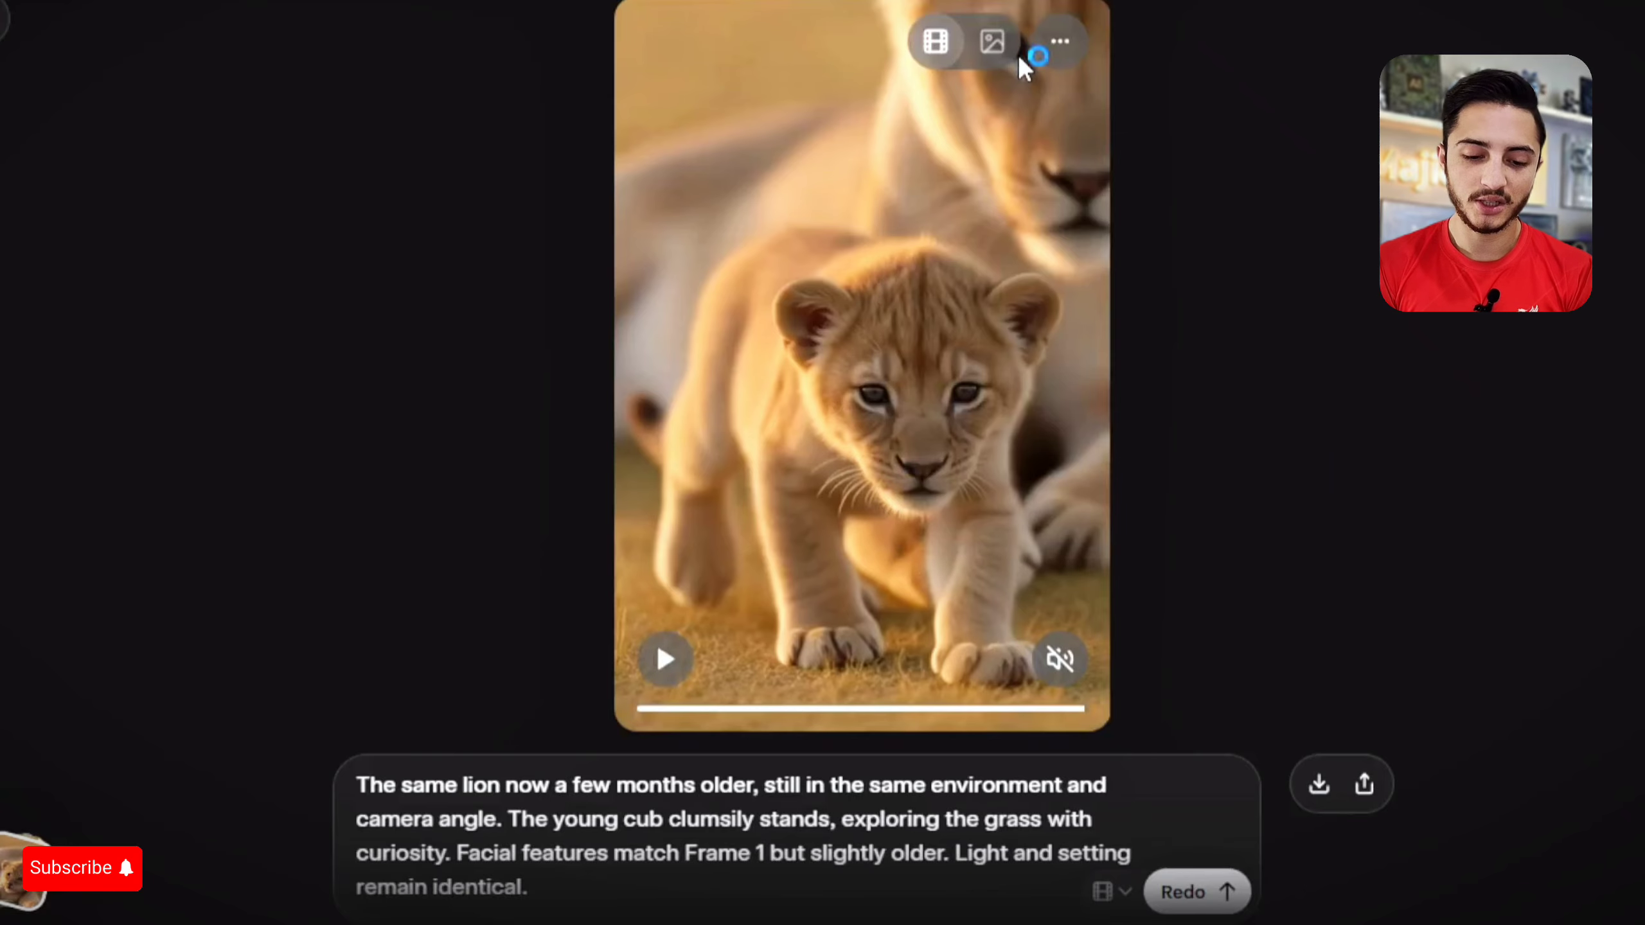
text(2)
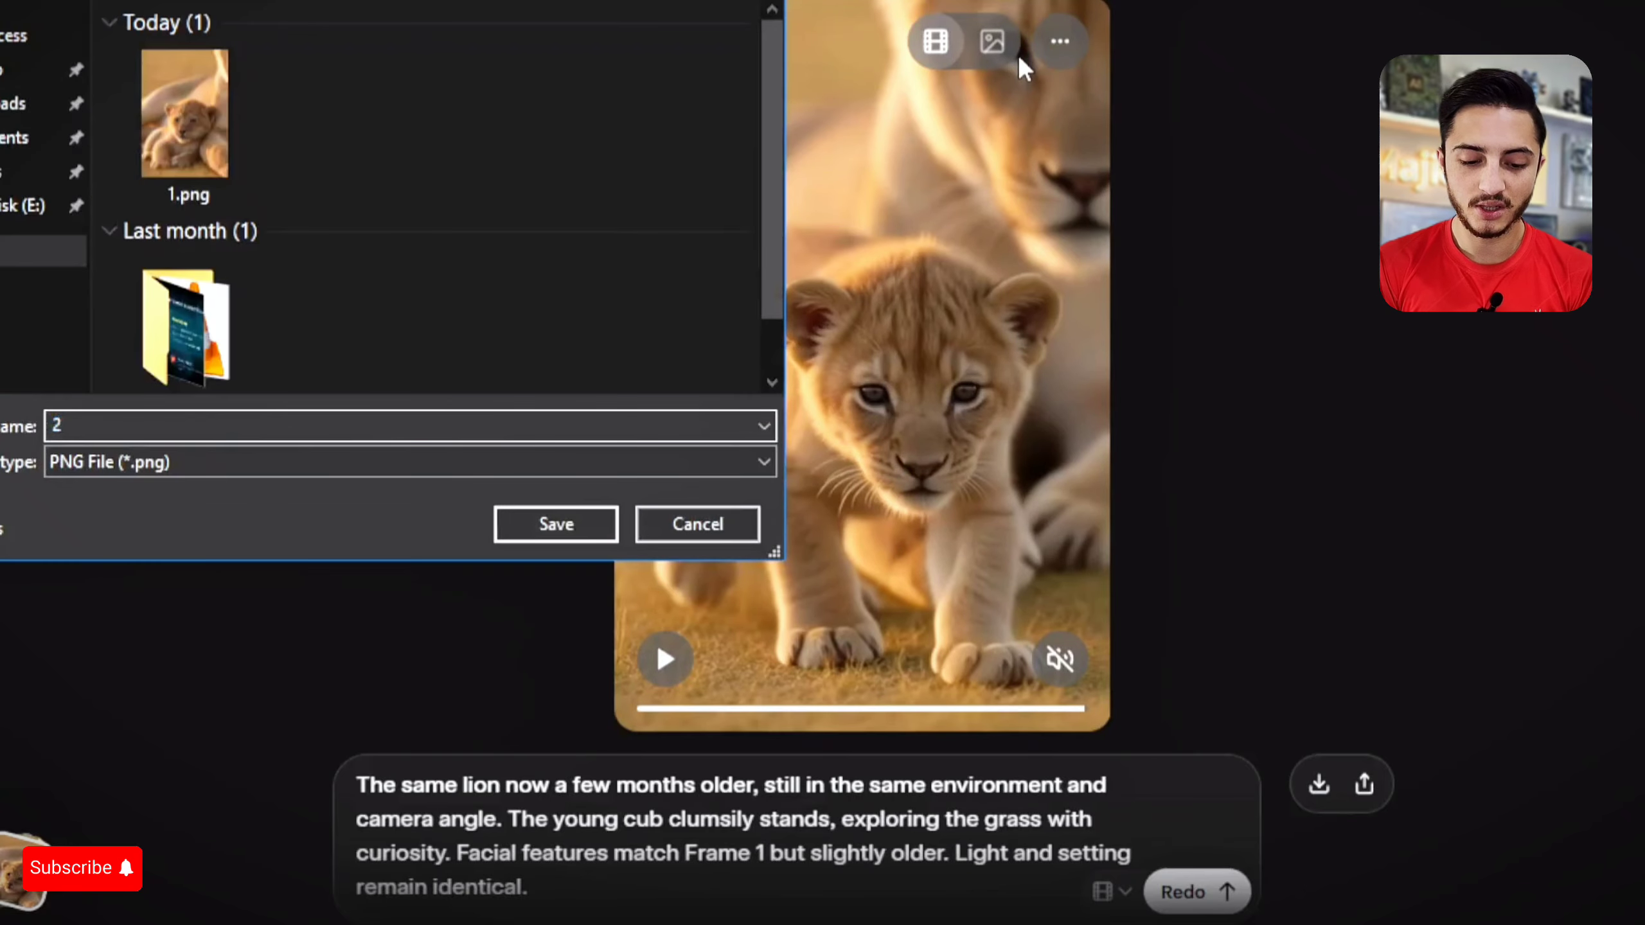
click(557, 522)
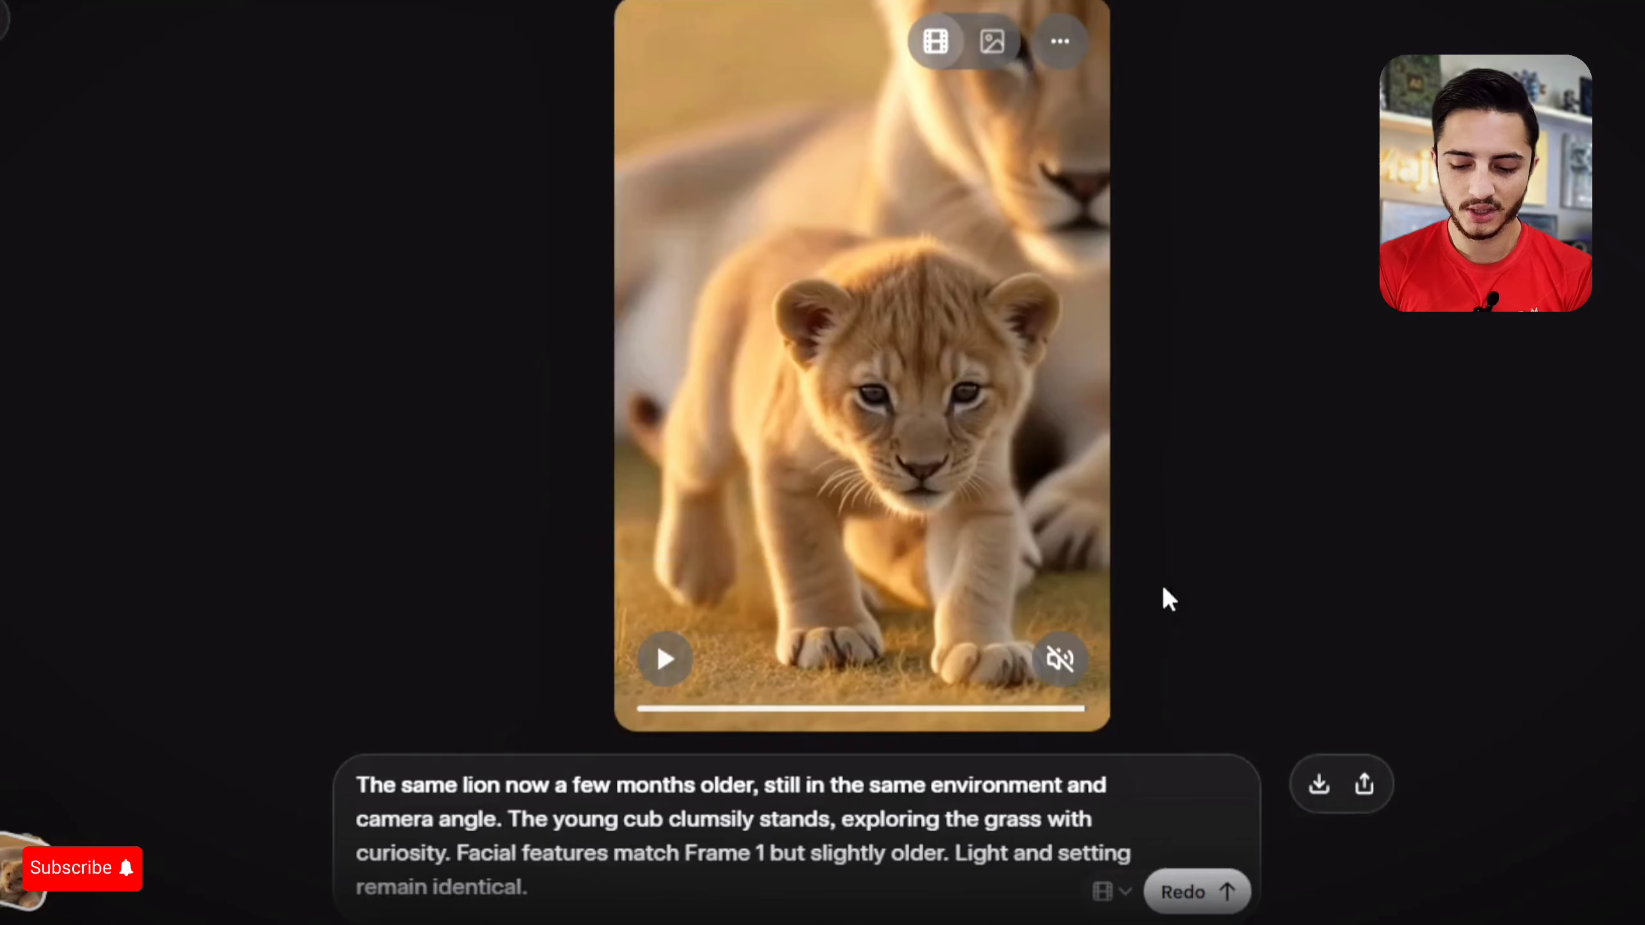
click(1317, 785)
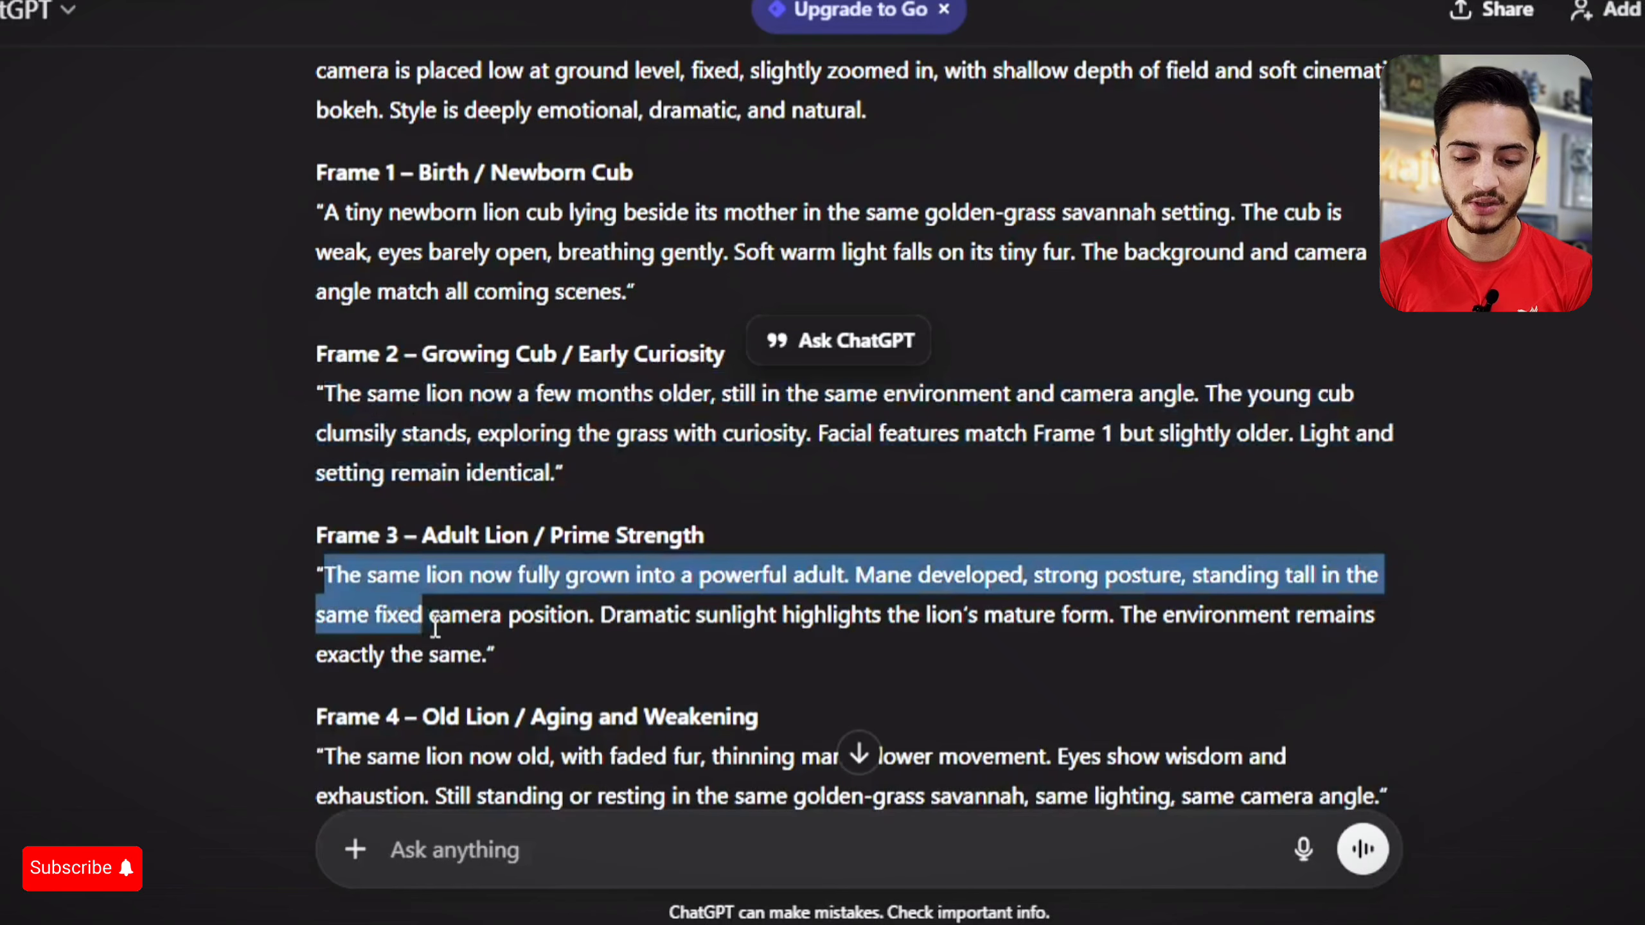
- Switch to ChatGPT, copy the "Frame 3 – Adult Lion / Prime Strength" prompt text, and return to Grok Imagine
drag(424, 623, 481, 646)
key(ctrl+c)
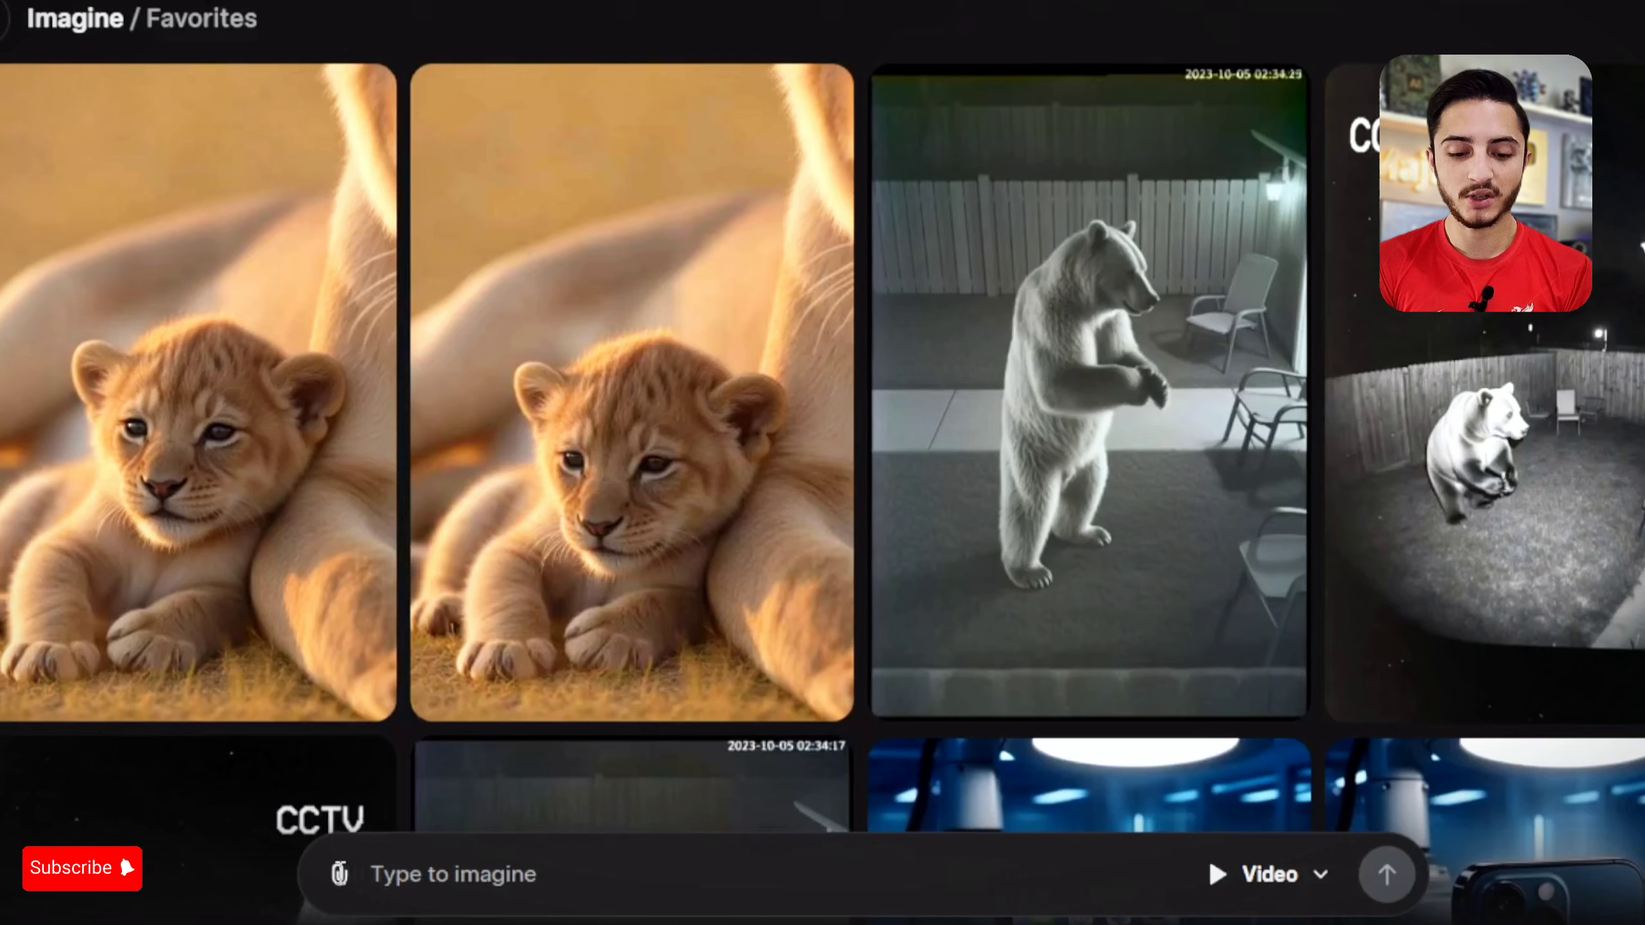
- Upload 2.png as the source image for a new Imagine video
click(337, 874)
click(403, 569)
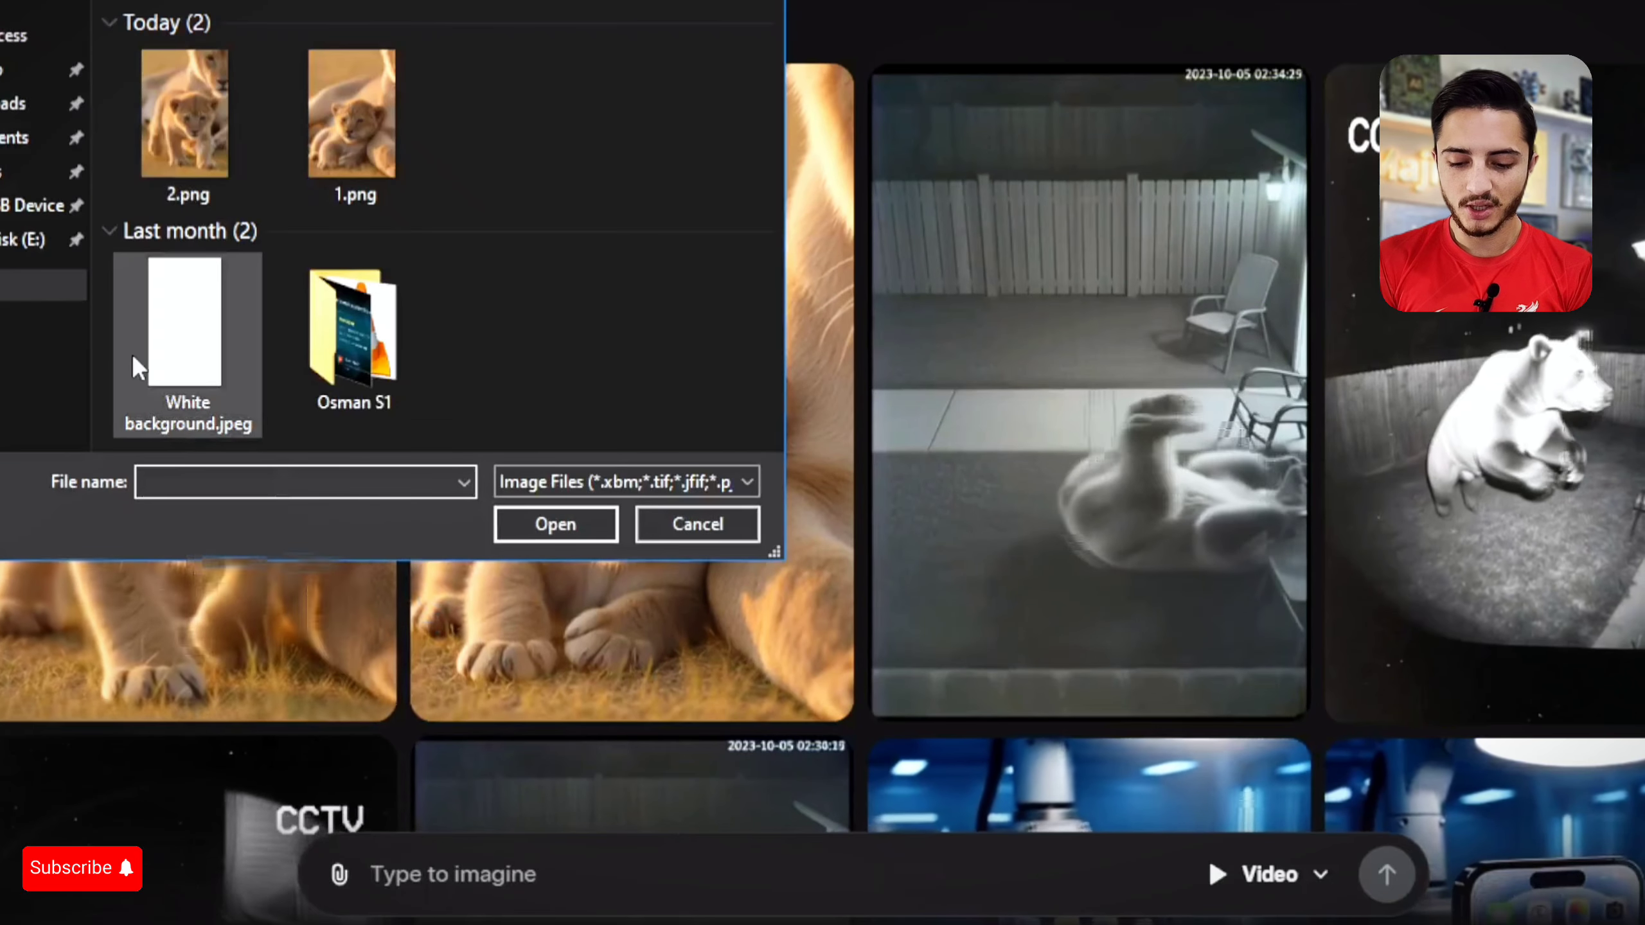
click(214, 98)
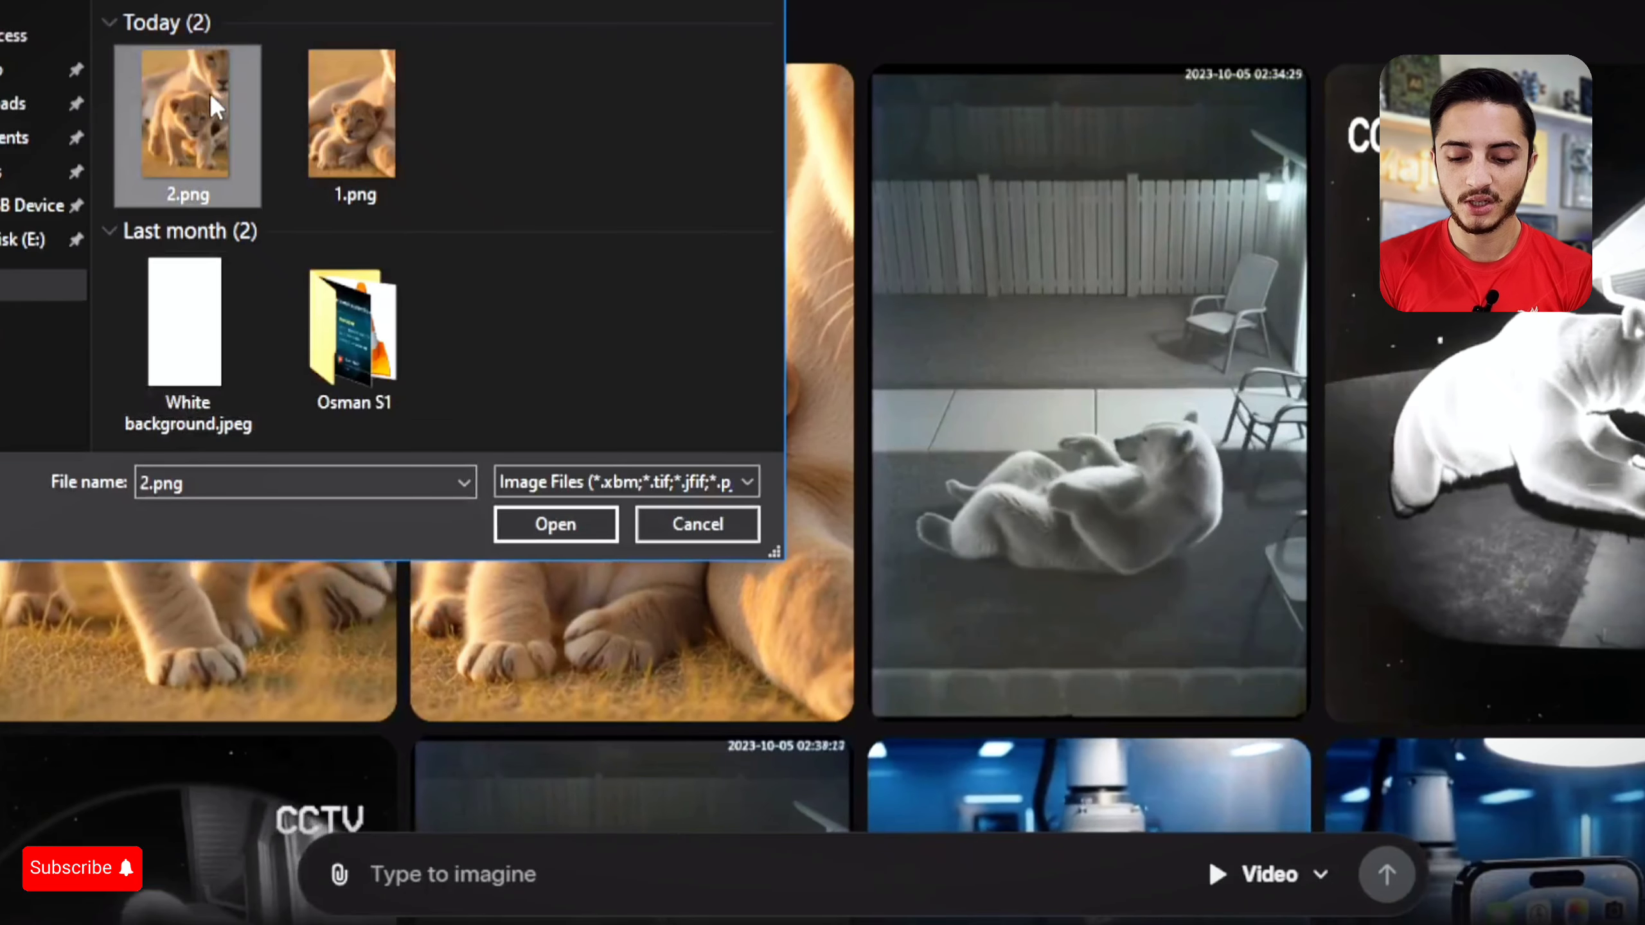
double_click(238, 147)
- Start generating a video from the uploaded growing cub frame using the copied Frame 3 adult lion prompt
click(521, 780)
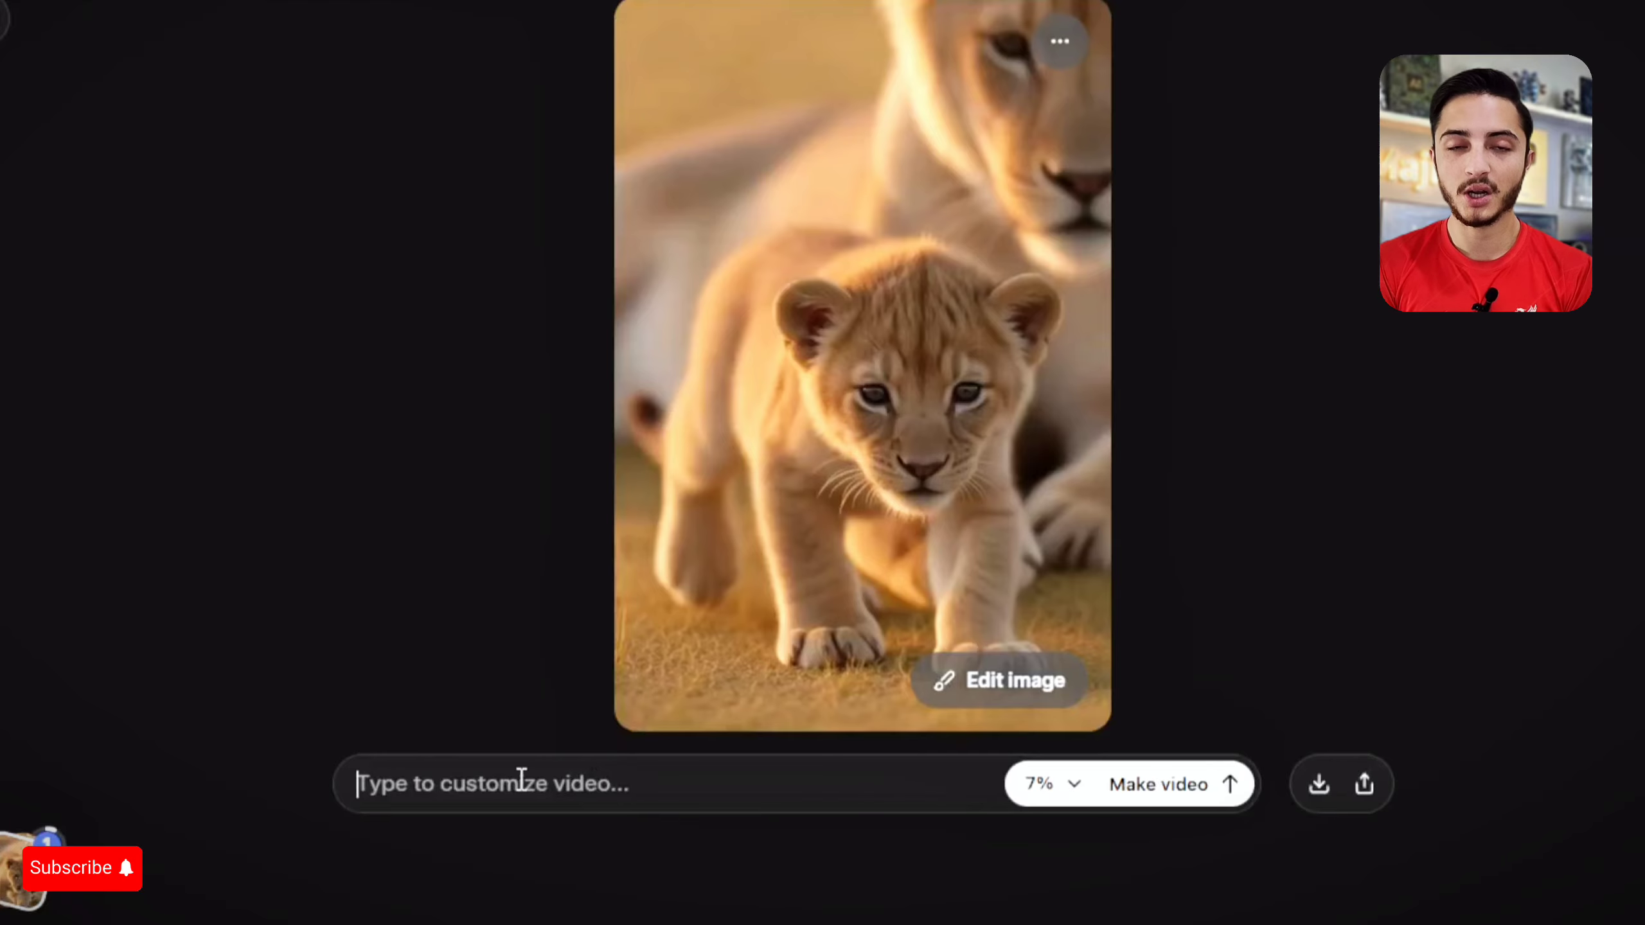
key(ctrl+v)
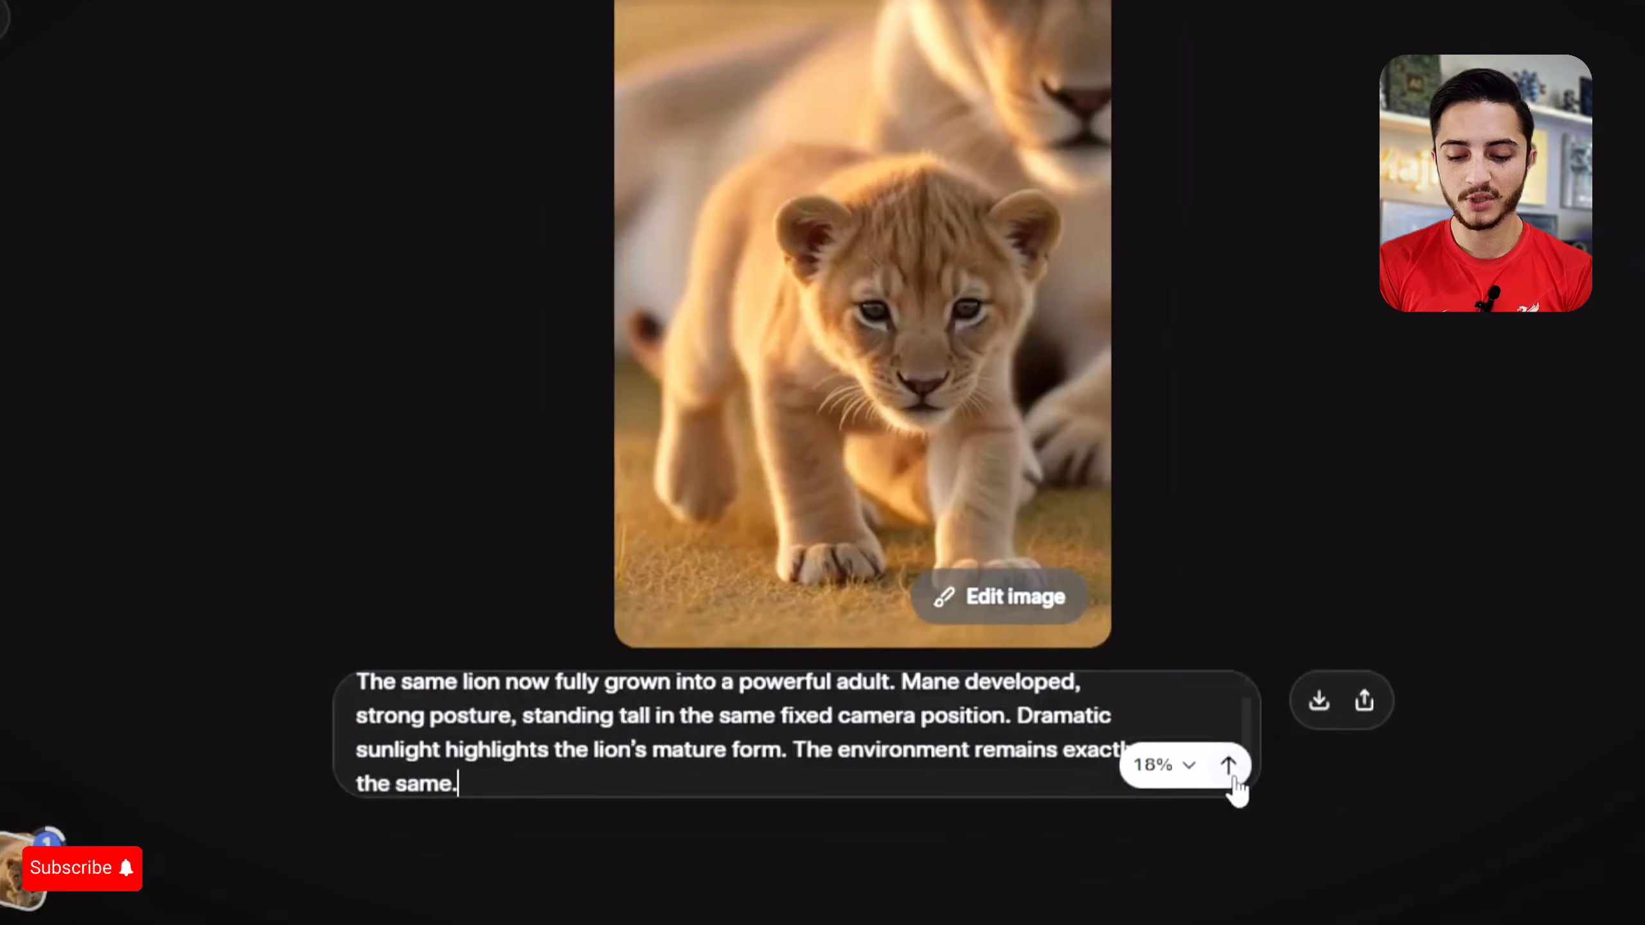
click(1231, 774)
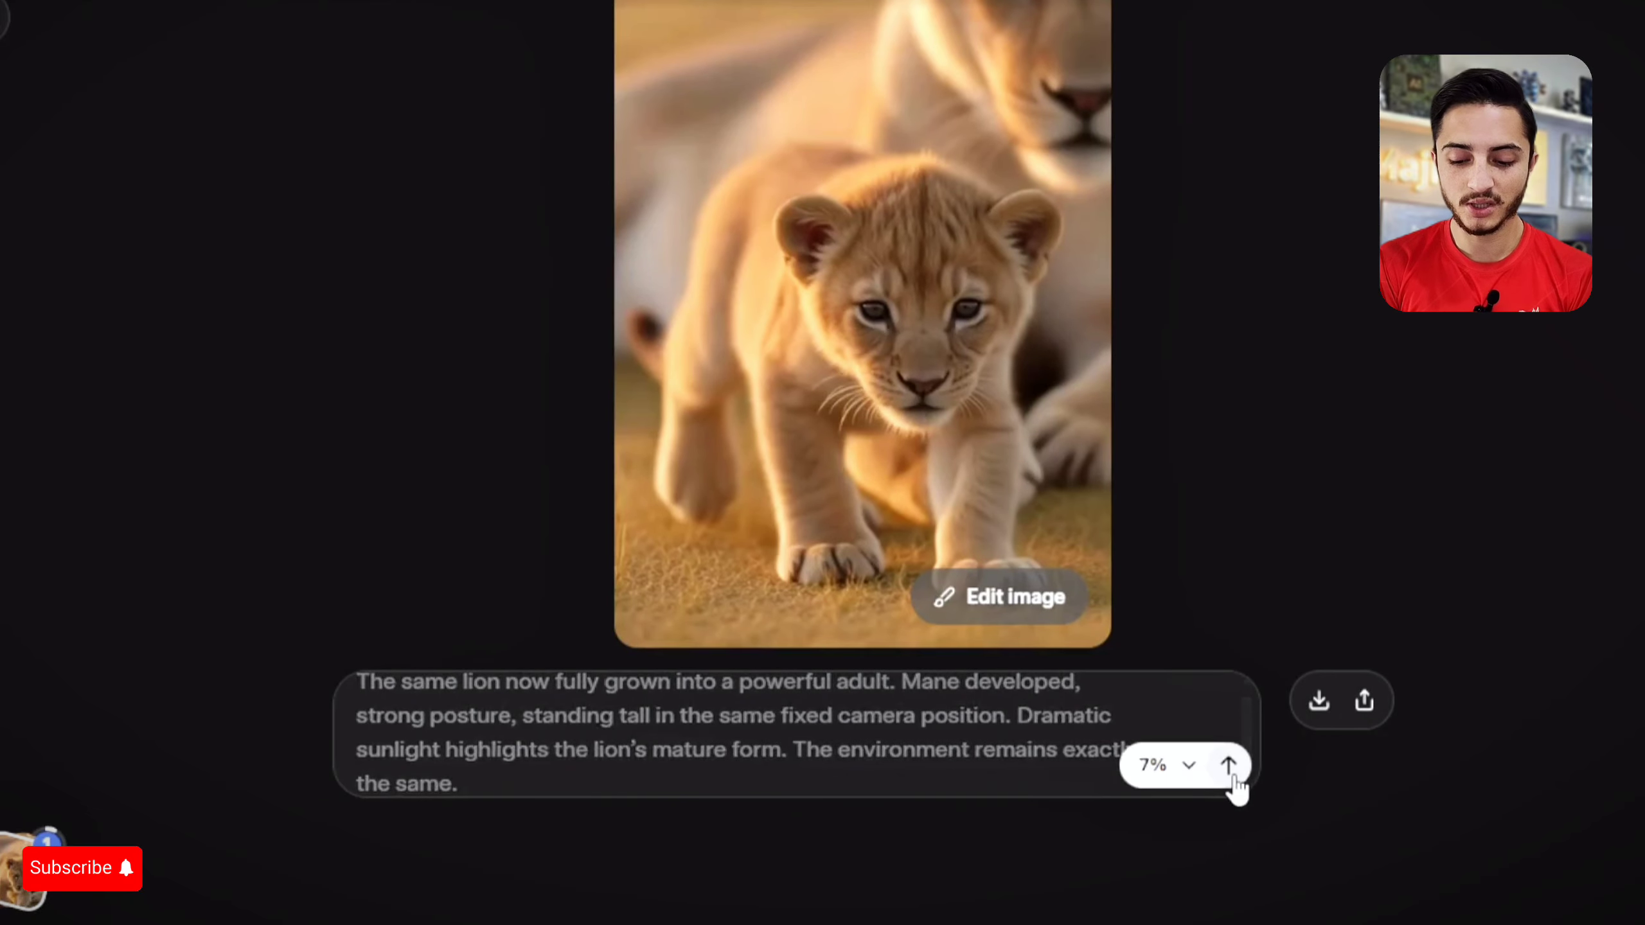